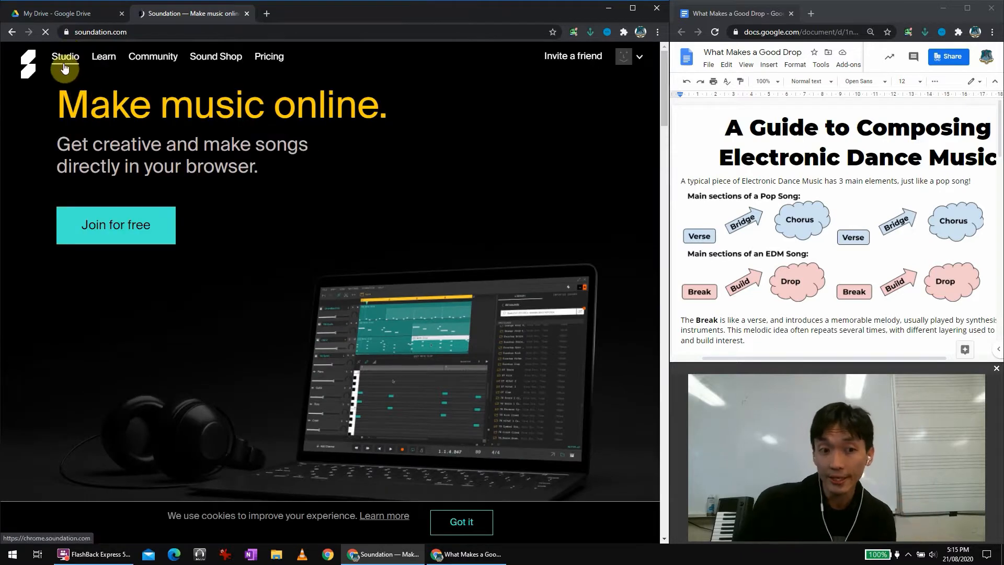
Step: Open the online music studio in a maximized window and delete the Delay and Reverb channels
click(64, 67)
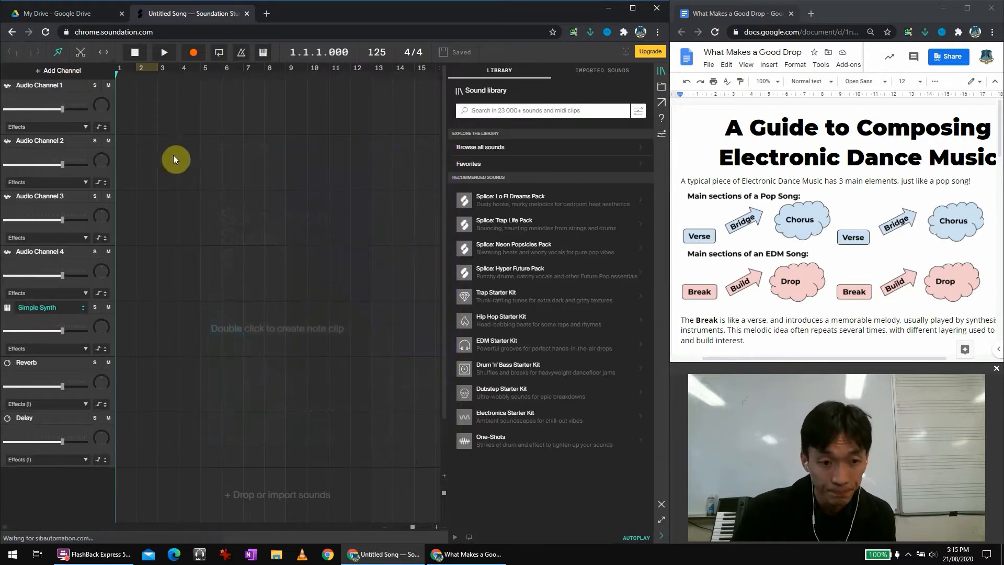
click(632, 8)
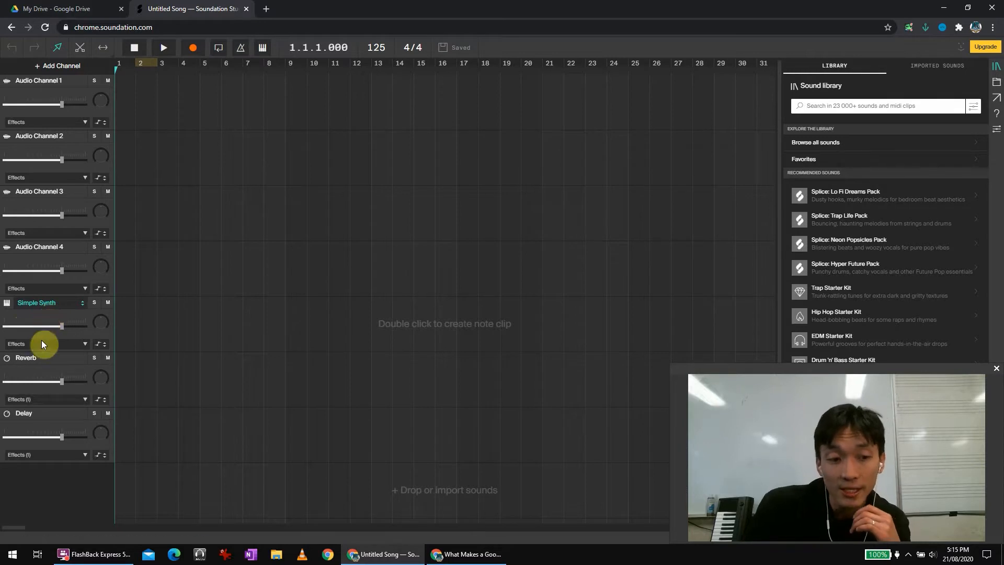
right_click(35, 429)
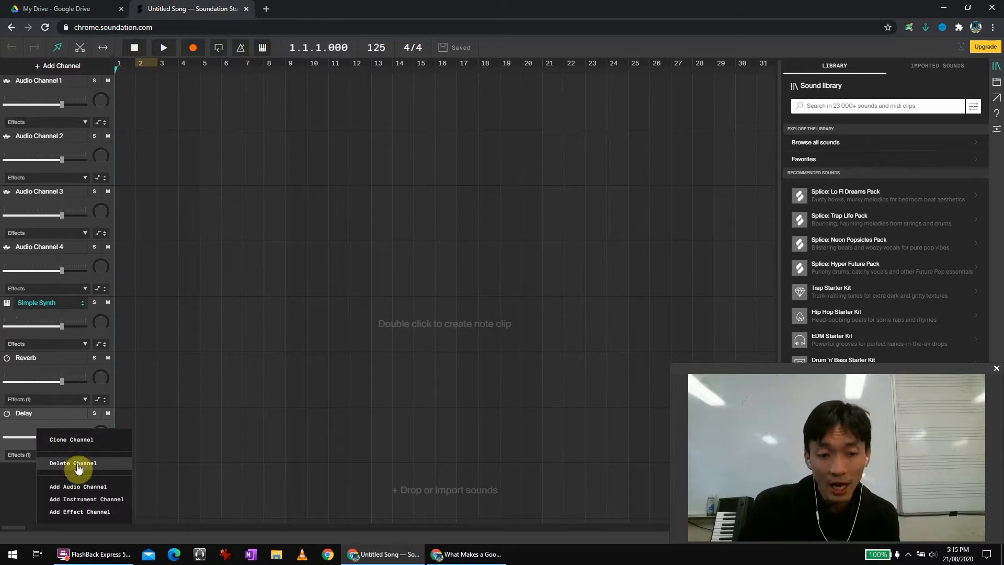
click(78, 464)
right_click(48, 375)
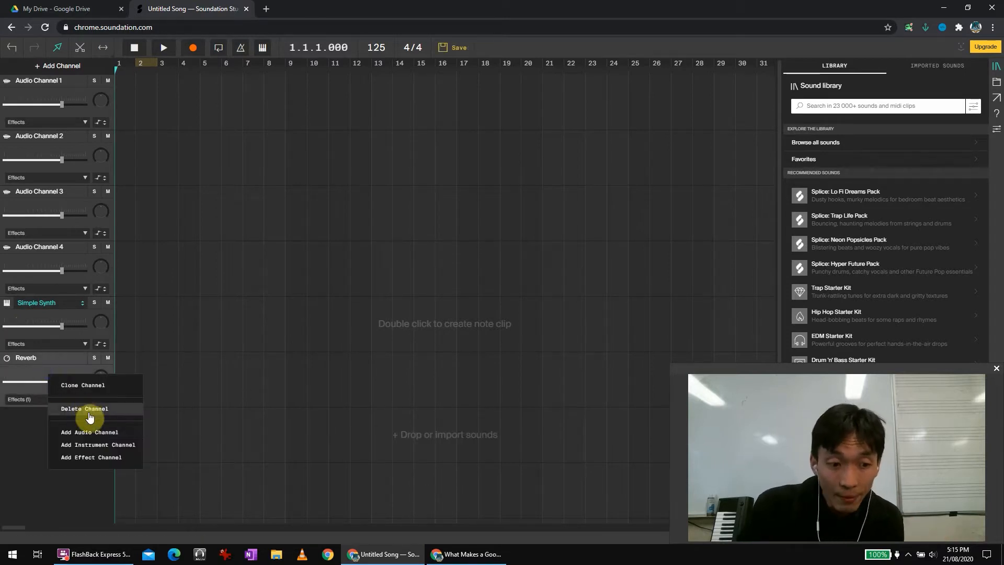
click(90, 412)
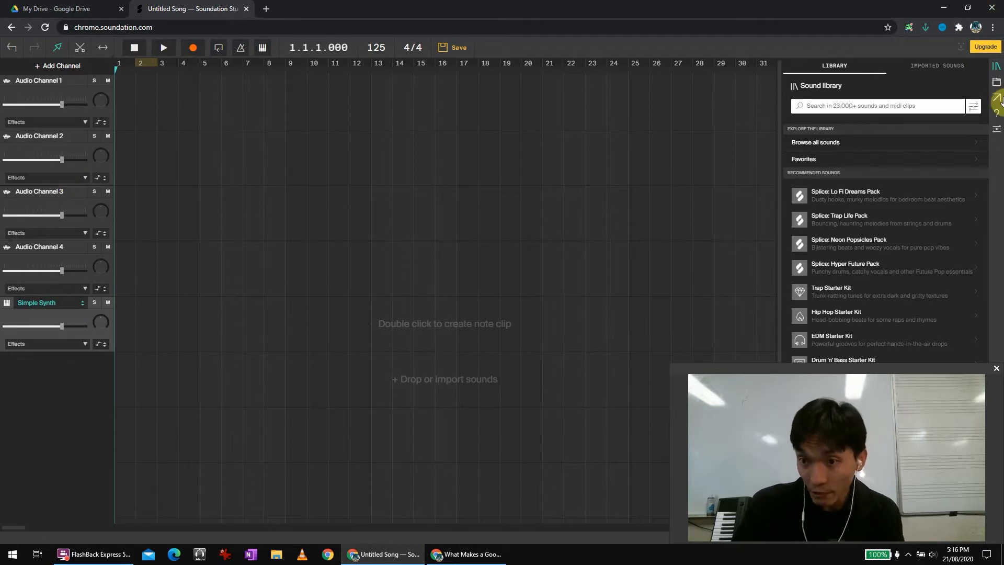
Step: Browse all sounds in the sound library and filter them by the Drum n Bass genre
click(995, 72)
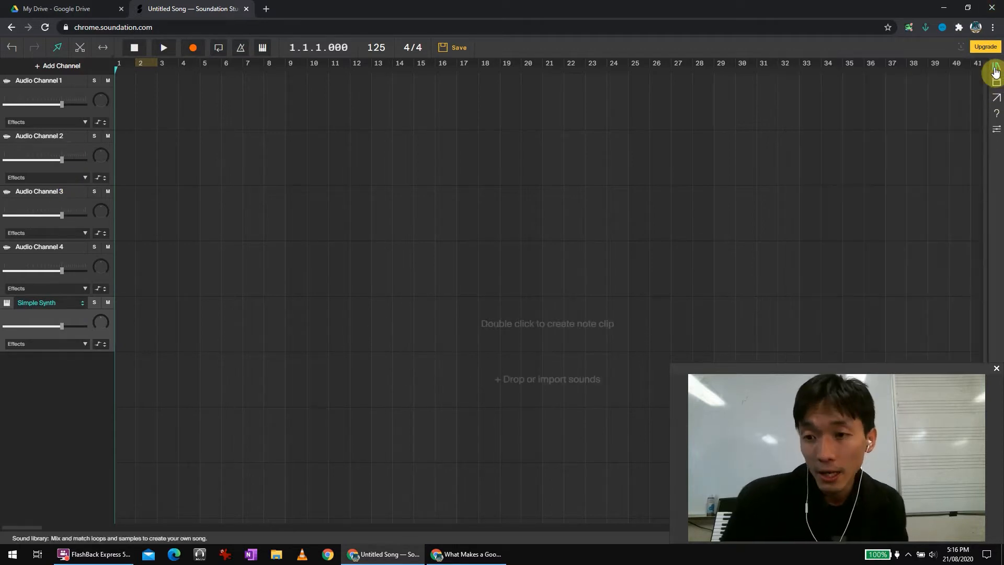
click(993, 73)
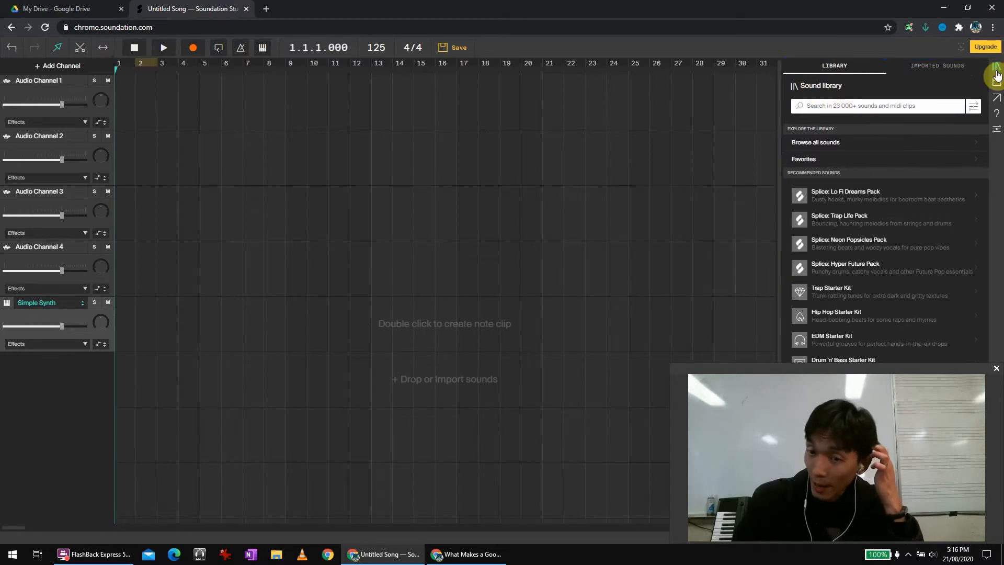
click(822, 149)
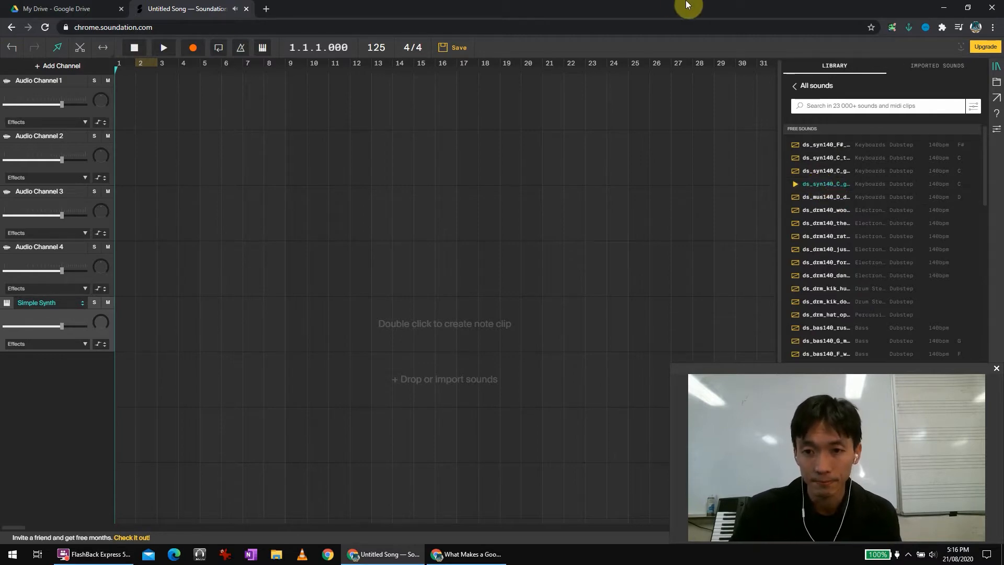
double_click(687, 12)
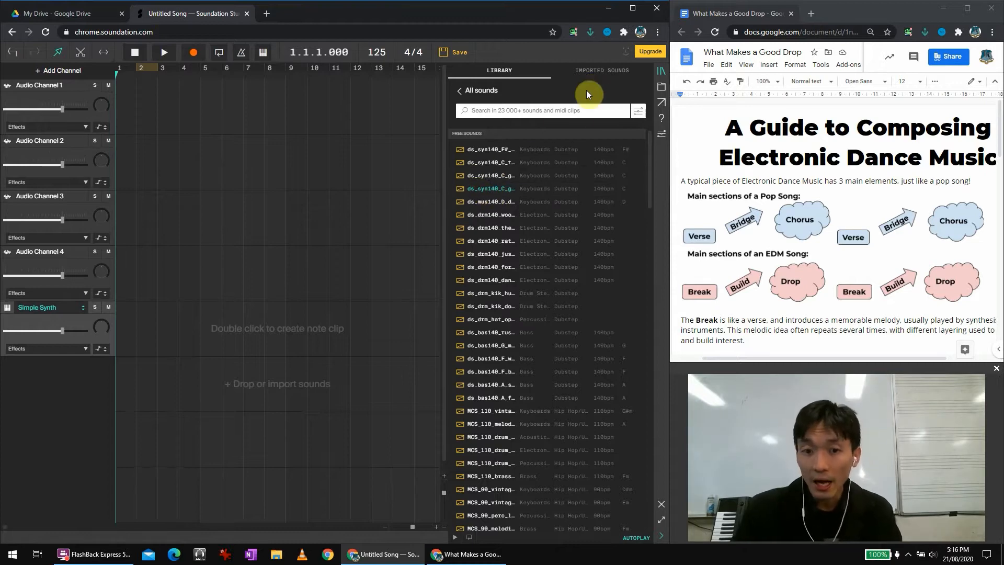
click(637, 111)
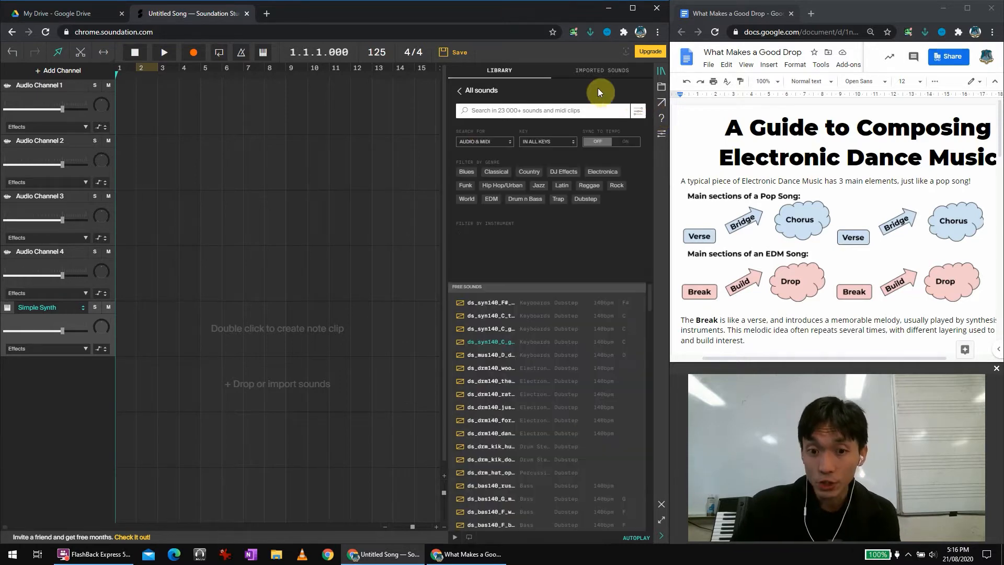
click(525, 203)
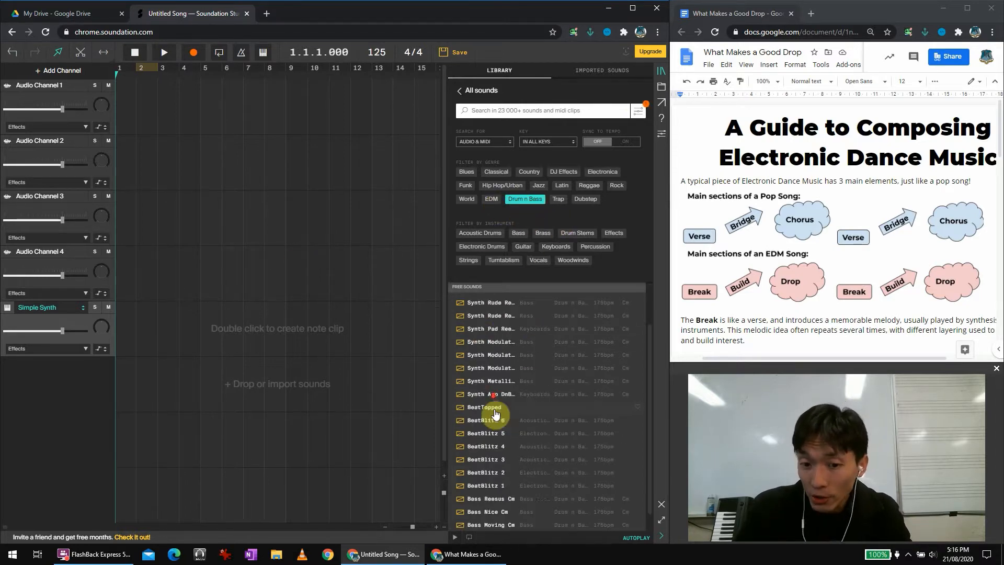
Step: Audition several Drum n Bass loops and place Synth Arp DnB Cm at the start of Audio Channel 1
scroll(530, 385, down, 1)
scroll(529, 385, up, 1)
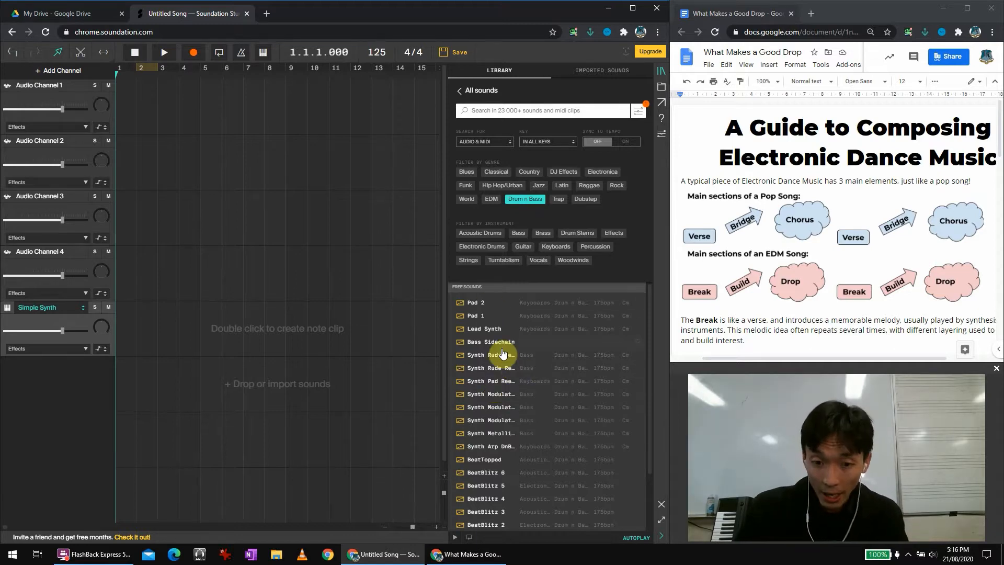
click(495, 328)
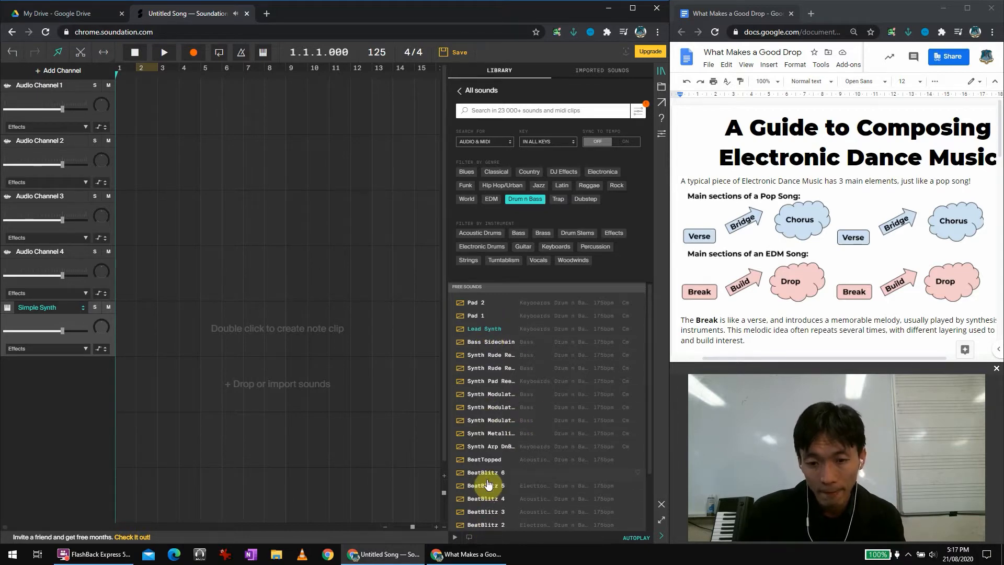
click(486, 473)
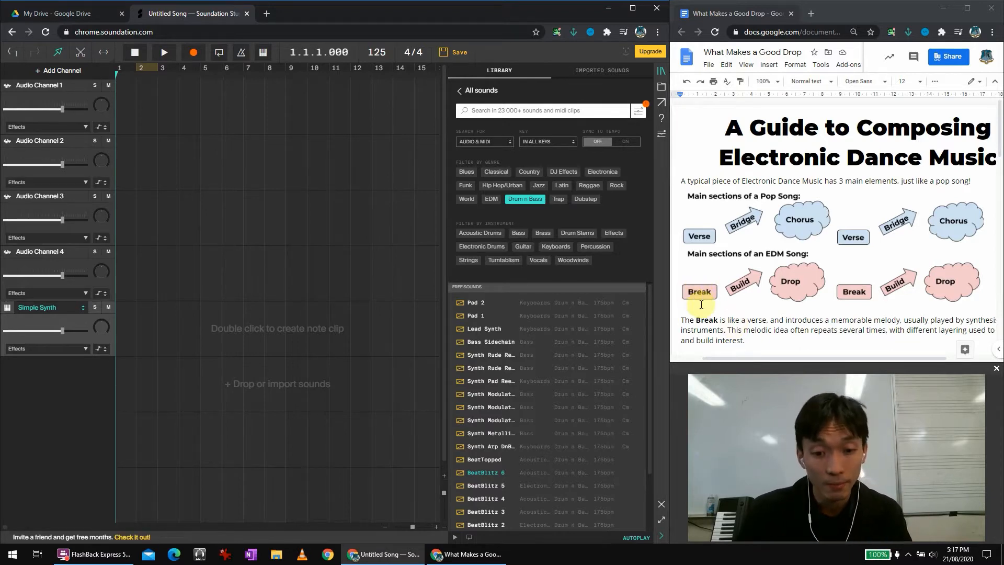
click(492, 448)
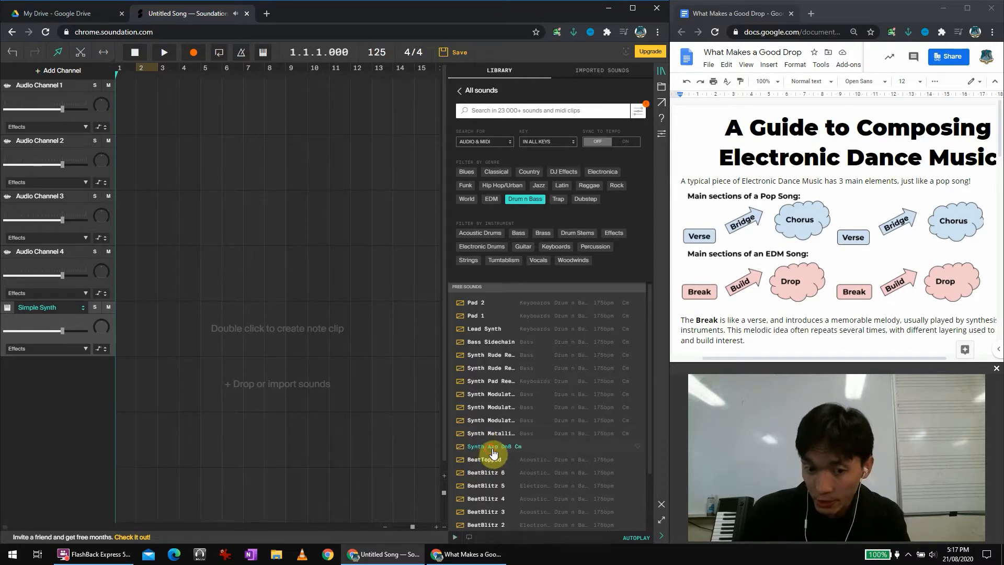
drag(490, 454, 124, 117)
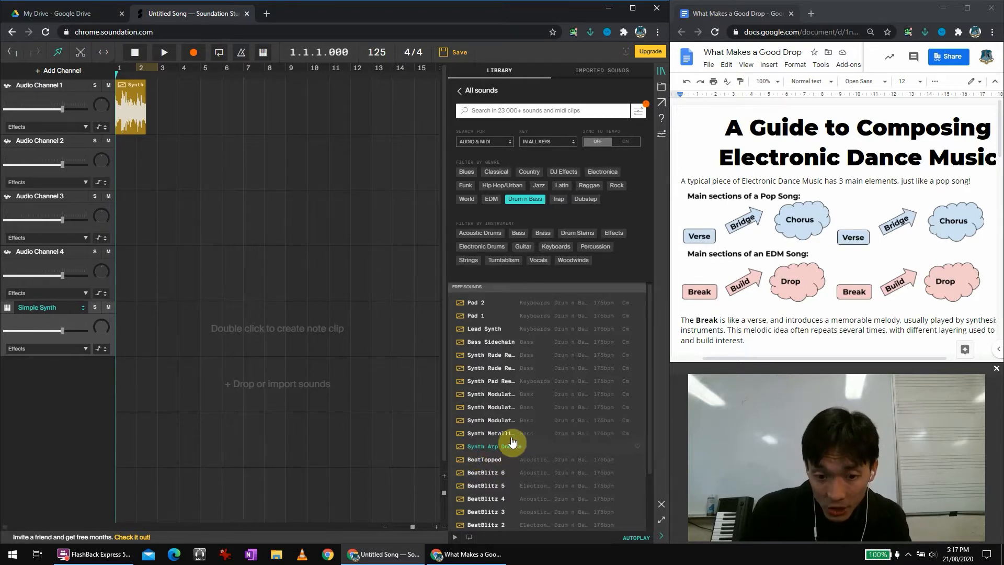
Step: Set the song tempo to 175 BPM to match the Drum n Bass loops
scroll(497, 467, down, 2)
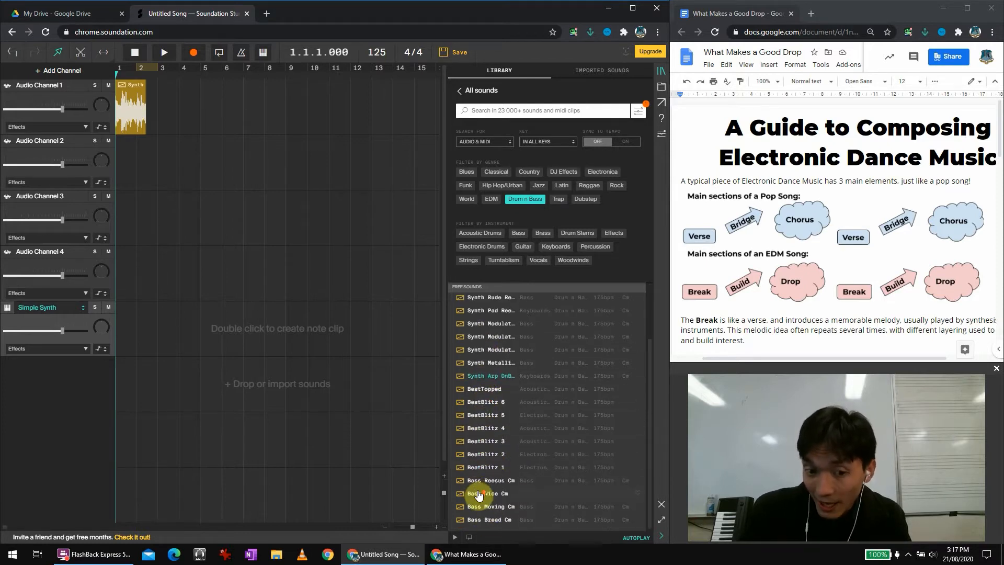
scroll(478, 494, up, 2)
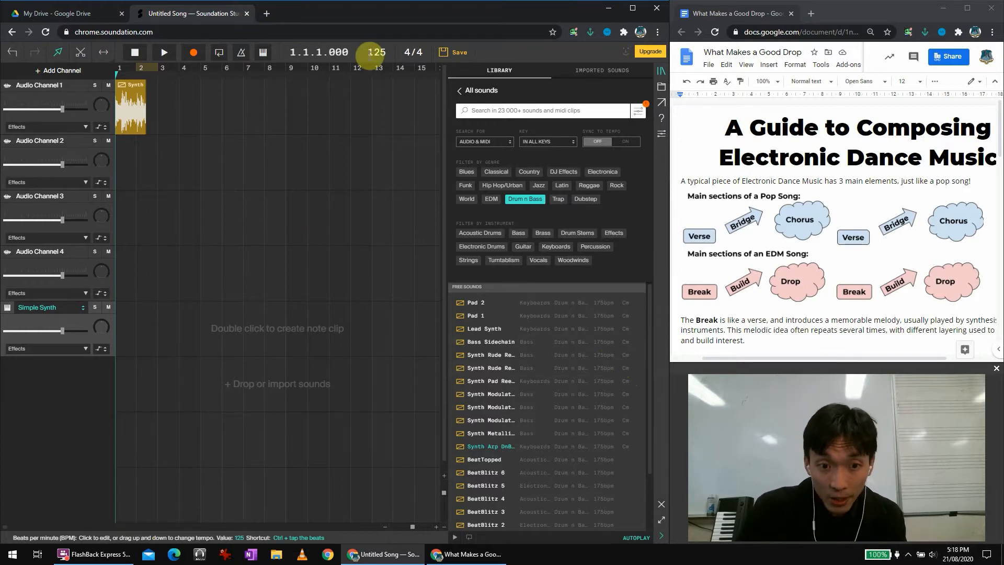
text(175)
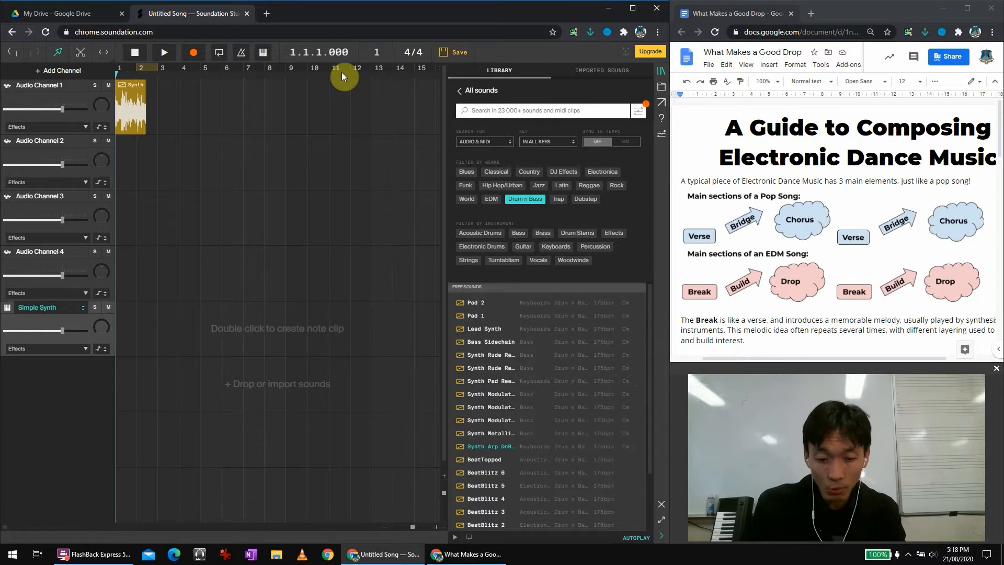
key(Return)
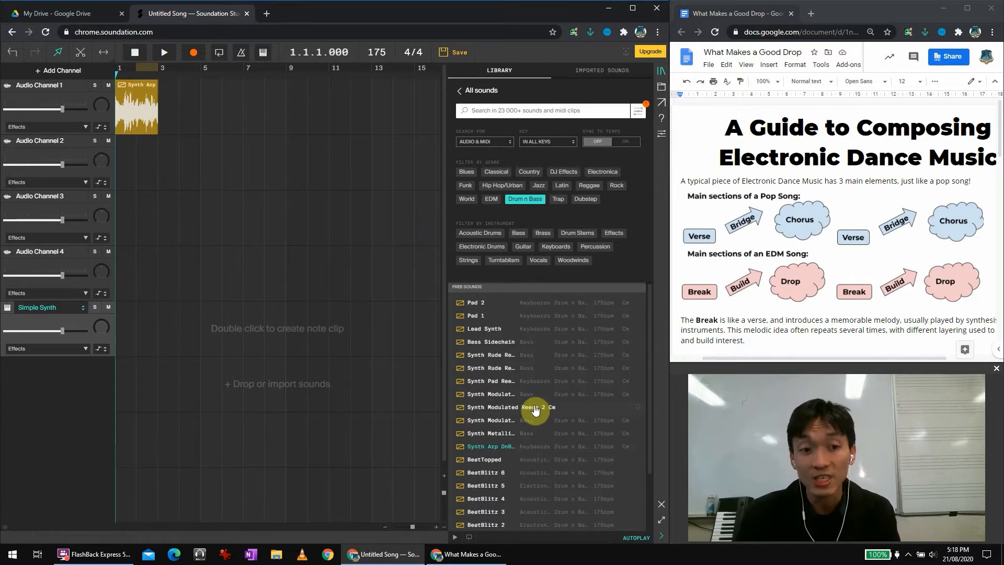
Step: Play back the Synth Arp DnB Cm clip and extend its loop to bar 17
click(142, 97)
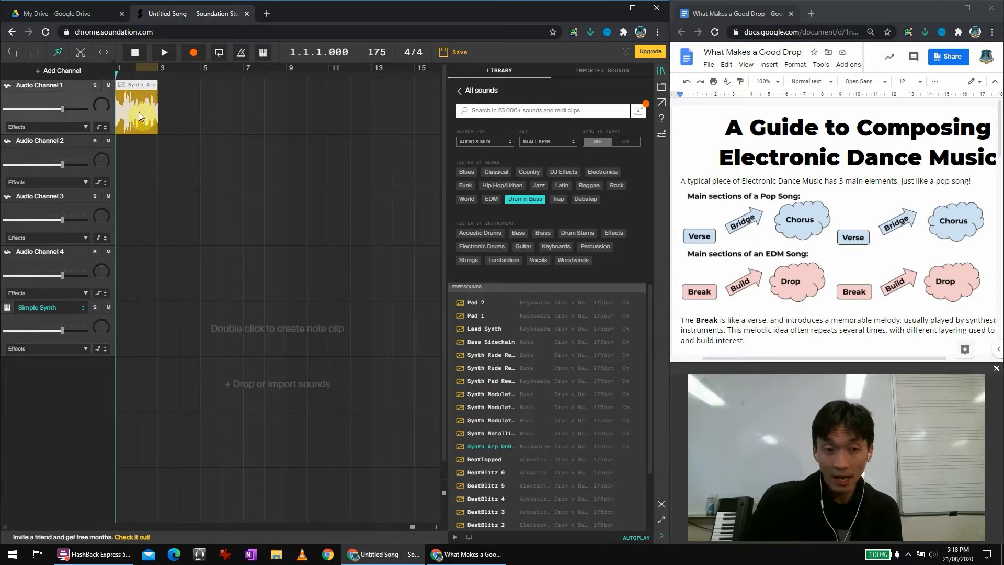
key(space)
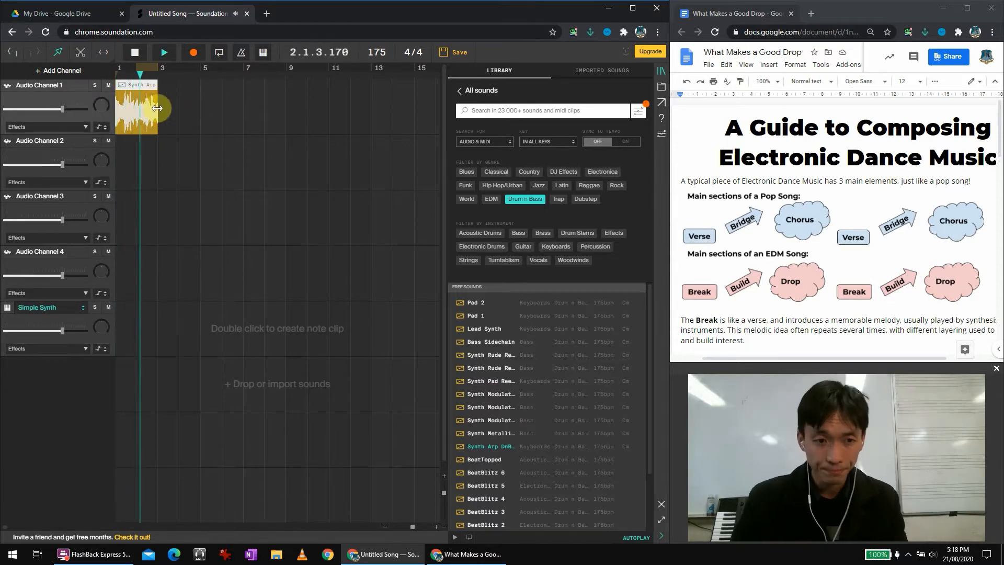
key(space)
click(143, 93)
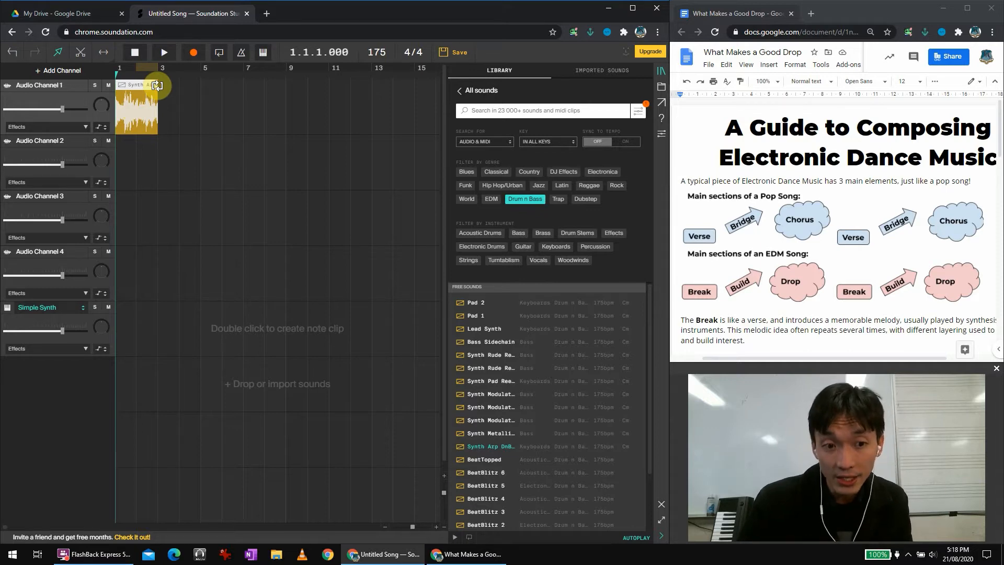
drag(157, 86, 388, 79)
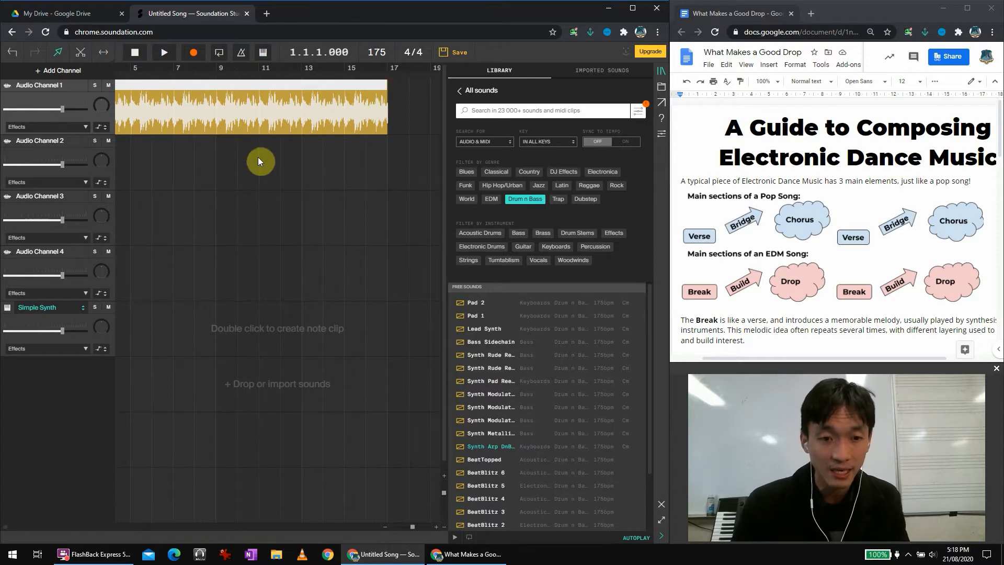
scroll(256, 154, down, 3)
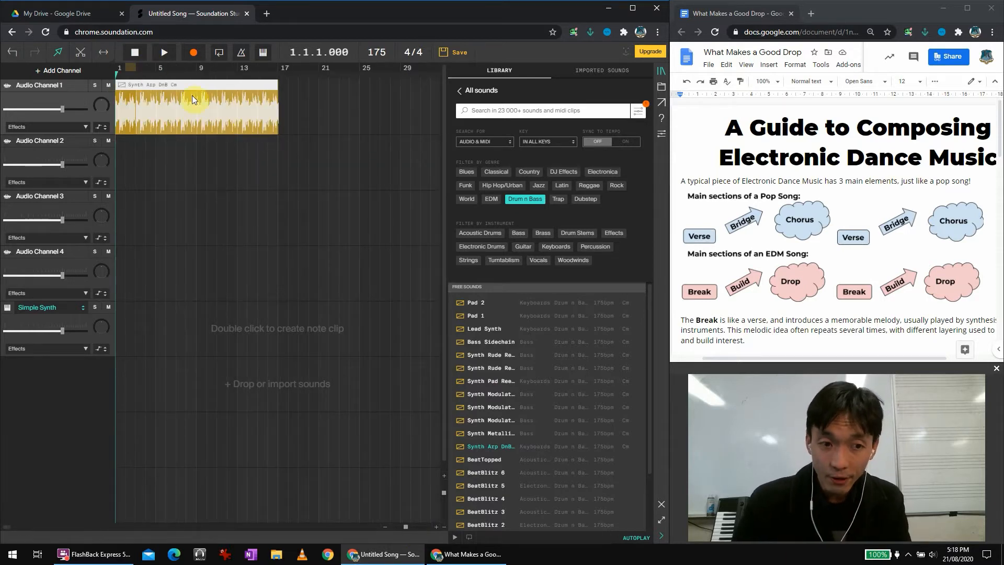
Step: Lower Audio Channel 1's volume to about -12.5 dB and automate it to rise from about bar 2 to maximum near bar 17
key(space)
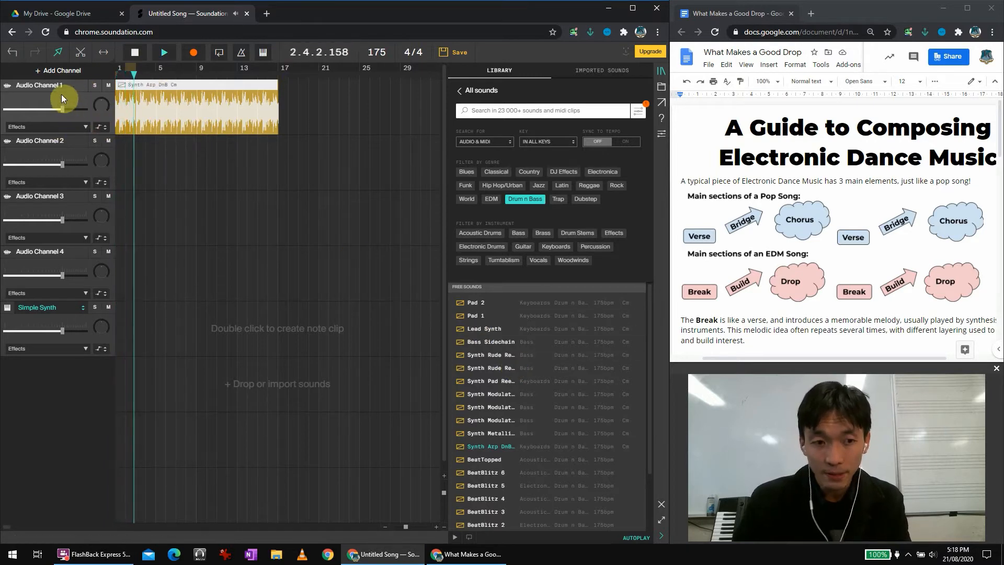
drag(61, 108, 30, 109)
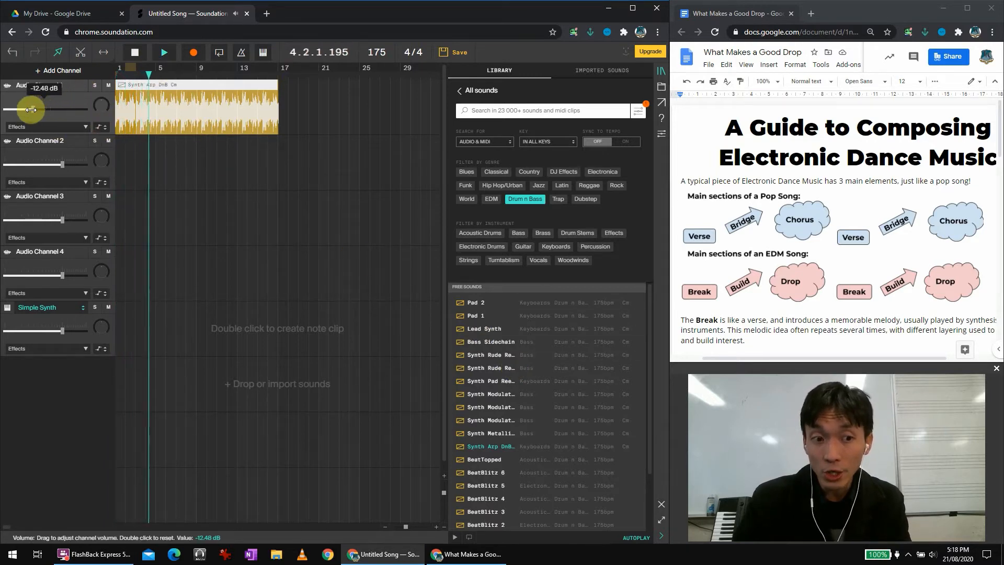
click(99, 127)
click(119, 216)
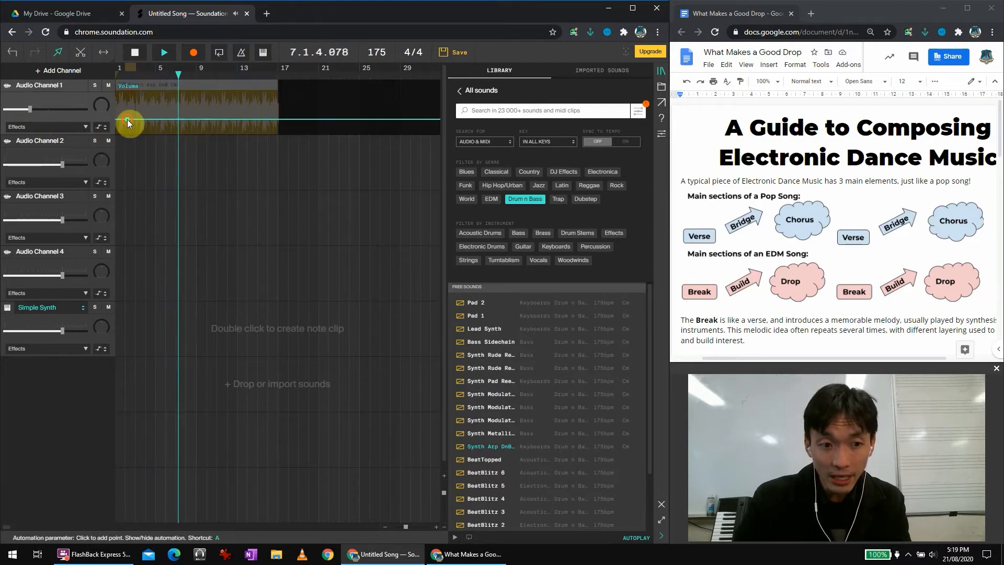
drag(265, 119, 276, 83)
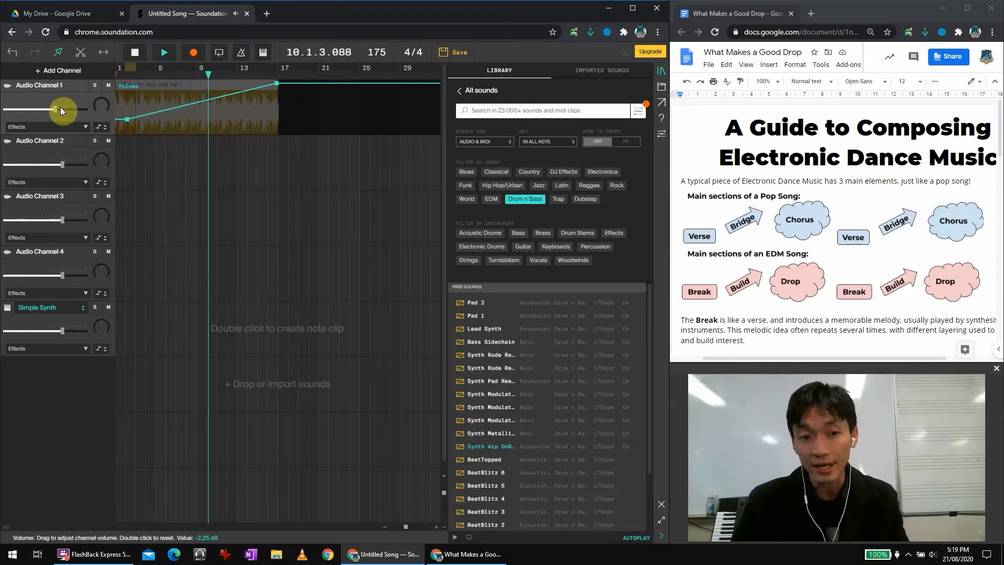
key(space)
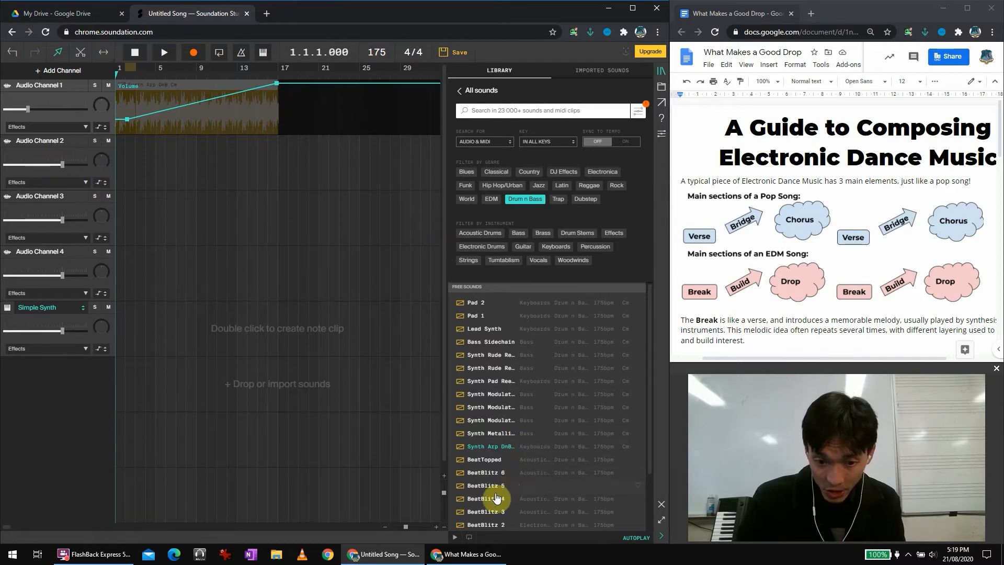
Step: Add the BeatBlitz 1 loop to Audio Channel 2 from bar 5 and extend it to bar 17
scroll(501, 497, down, 1)
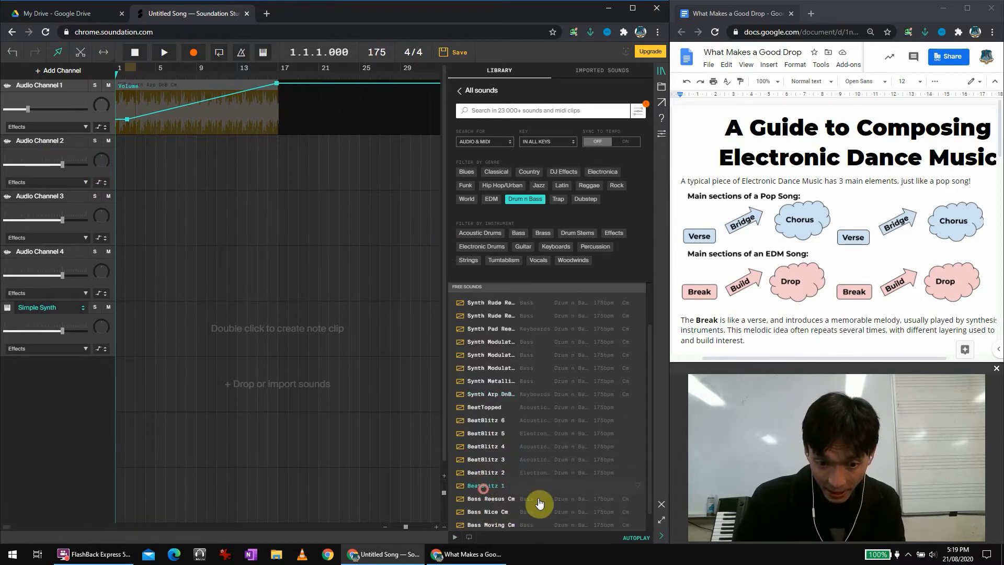
click(481, 486)
drag(482, 491, 175, 150)
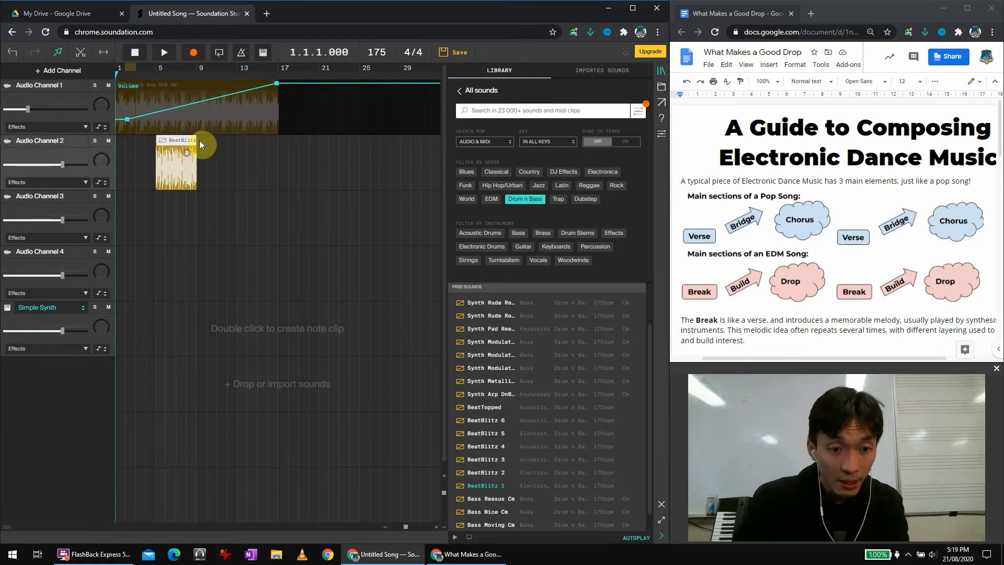
drag(195, 142, 279, 140)
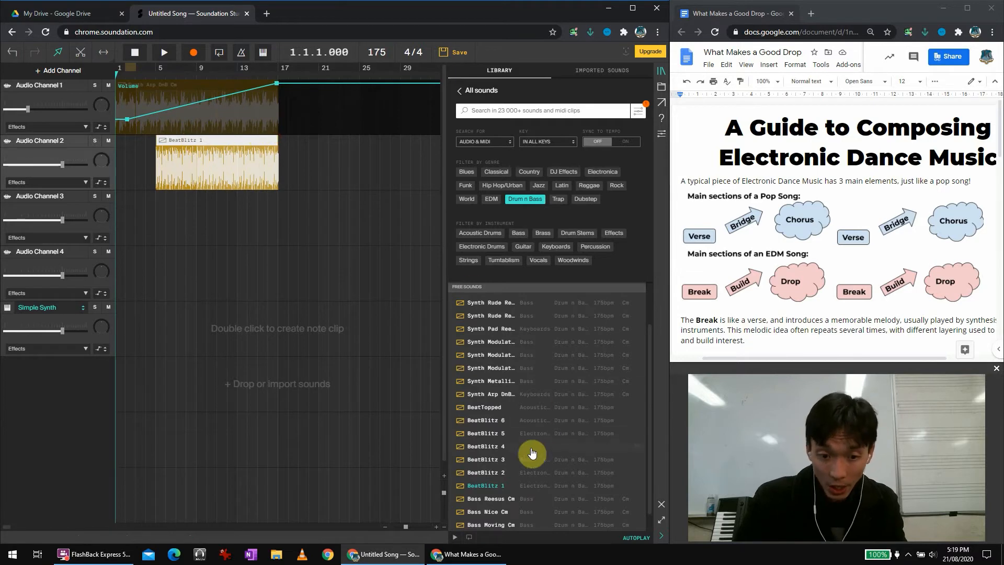
Step: Preview the bass loops, add Bass Moving Cm to Audio Channel 3 at bar 9, and place a copy after it at bar 13
scroll(518, 473, down, 1)
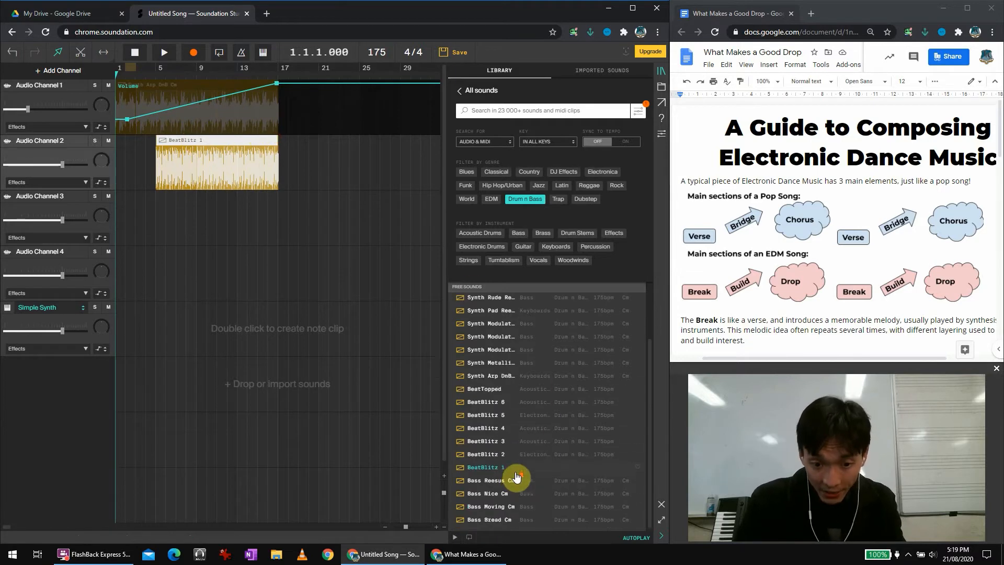
click(493, 519)
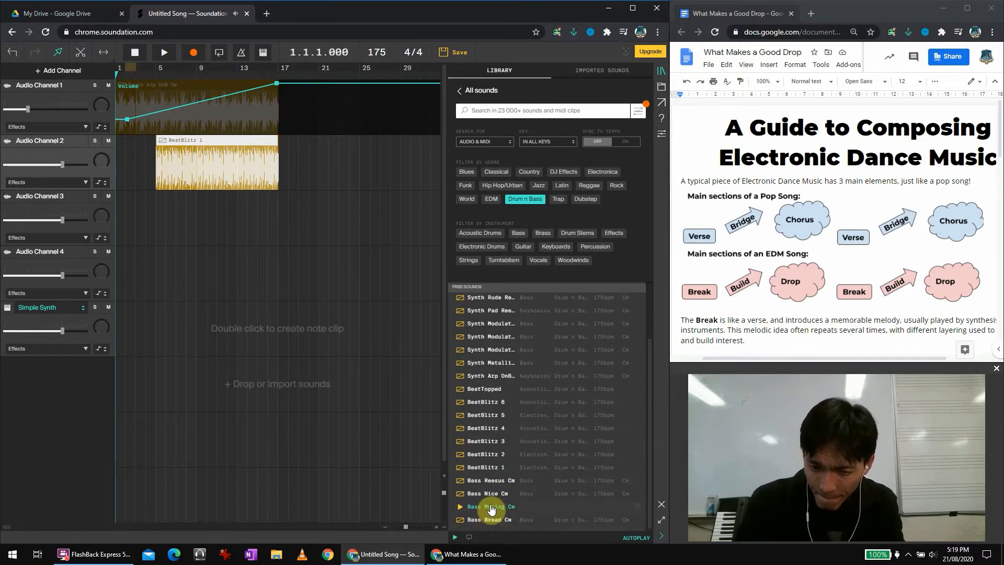
click(490, 494)
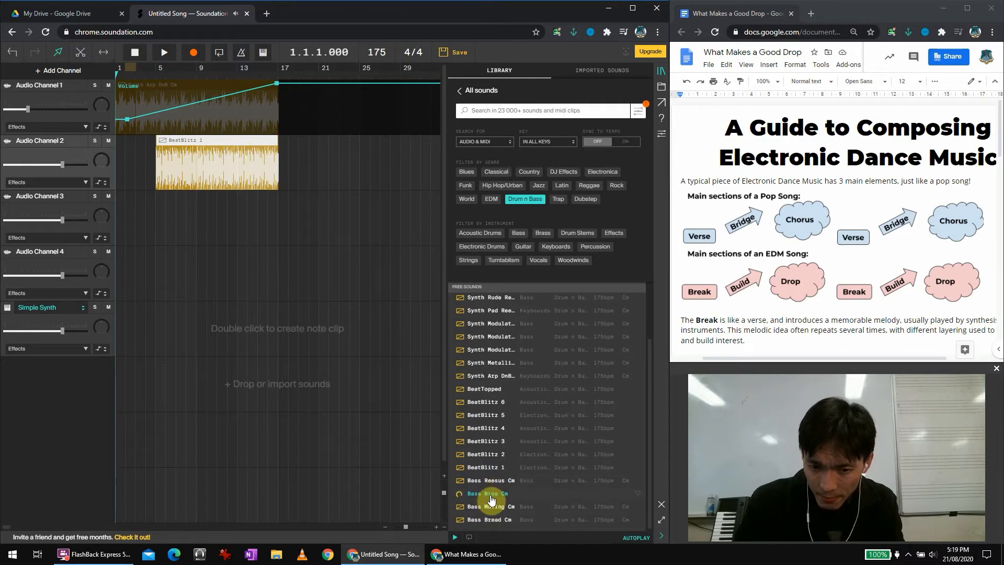
drag(492, 506, 232, 197)
click(221, 213)
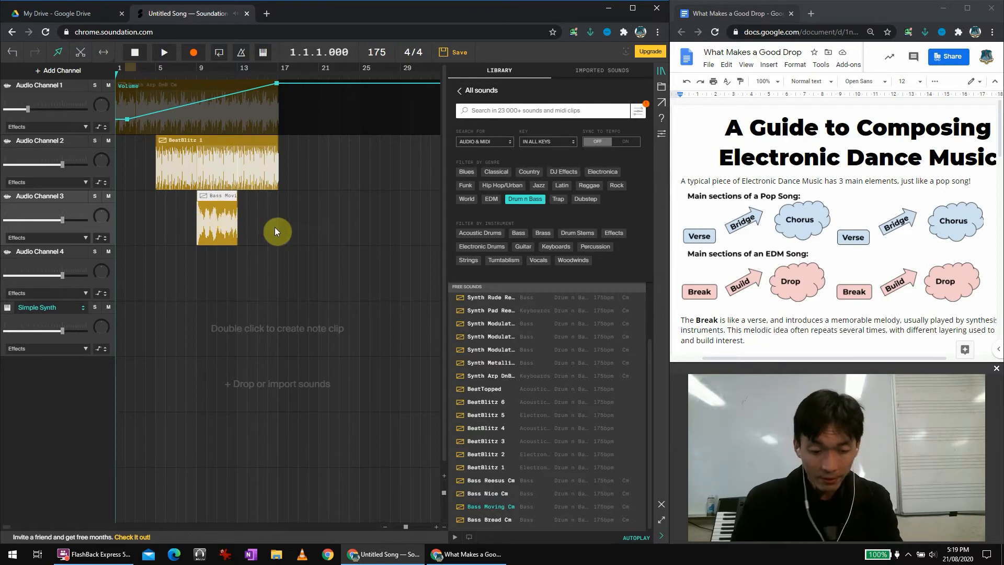
key(ctrl+v)
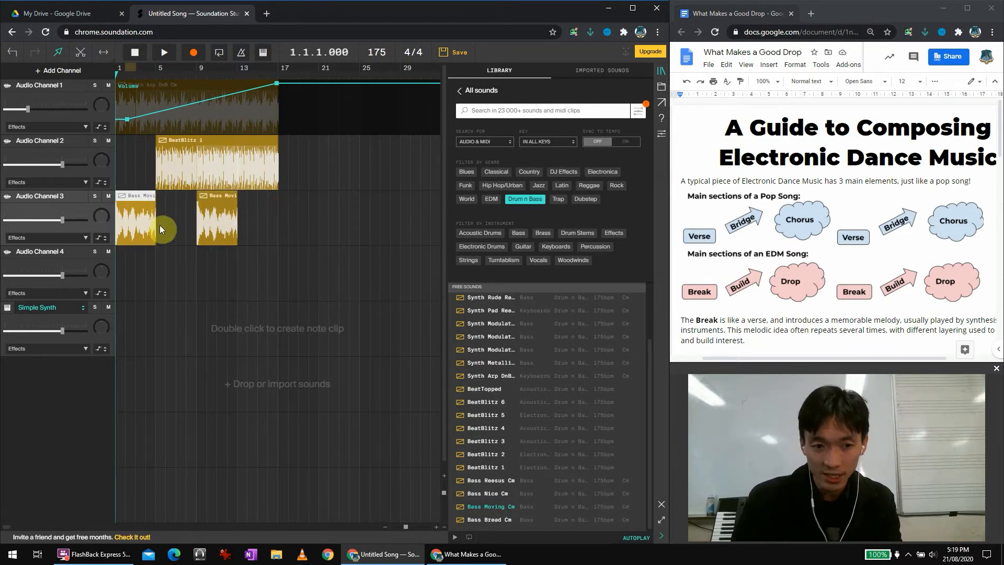
drag(128, 219, 259, 231)
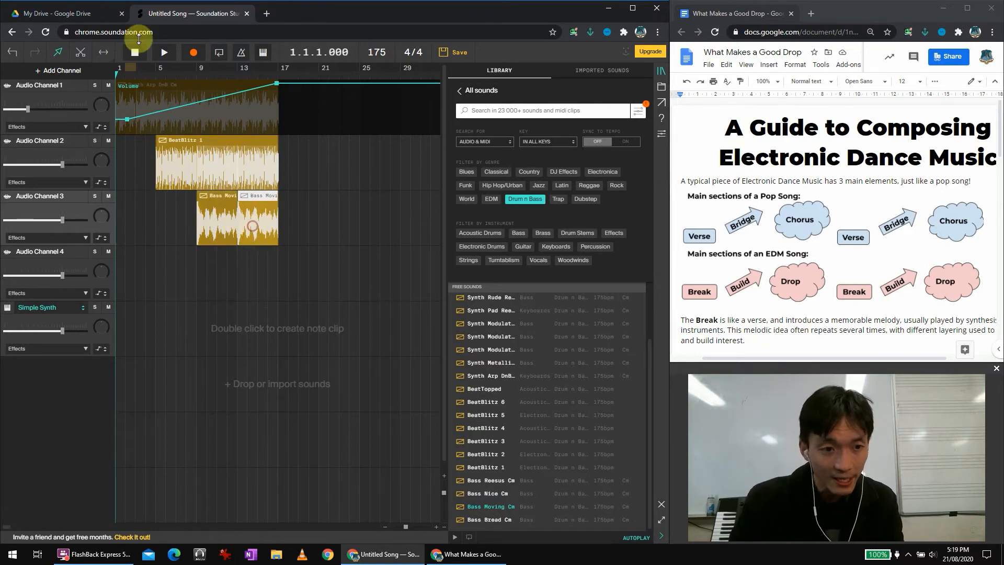
Step: Show the automation options and then the effects list of Audio Channel 2
click(99, 182)
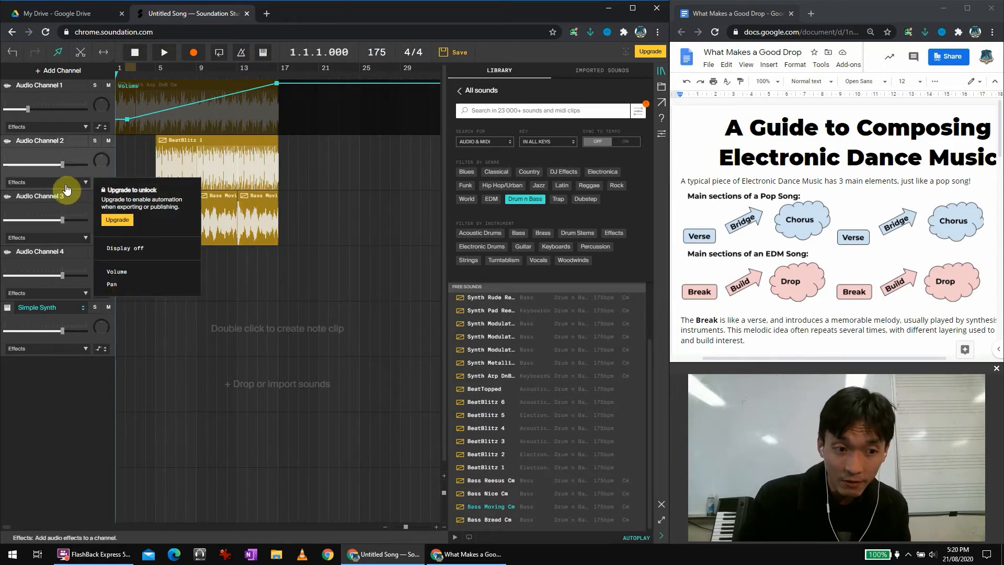
click(73, 177)
click(52, 181)
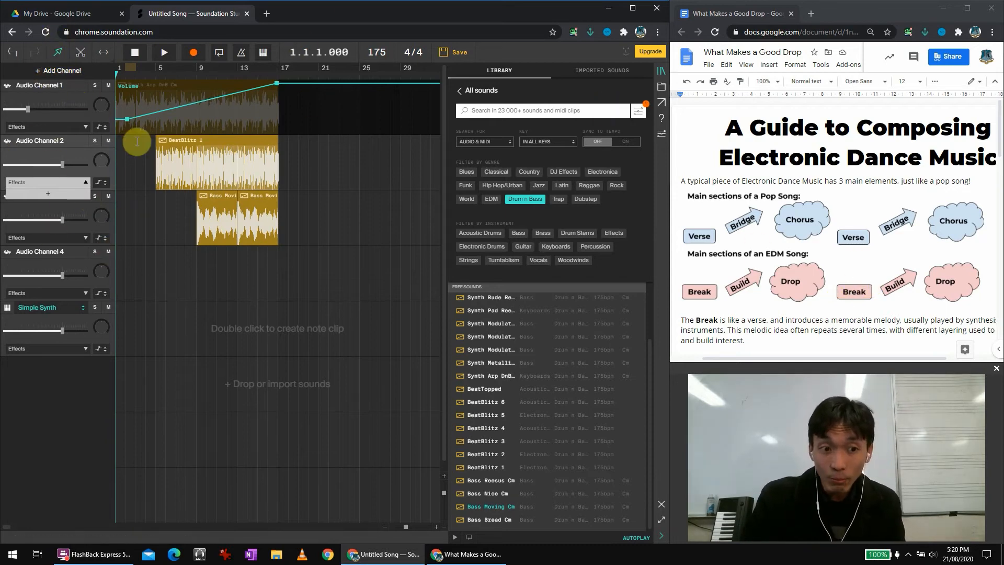
Step: Add two audio channels and move both above the Simple Synth channel
click(61, 72)
click(65, 88)
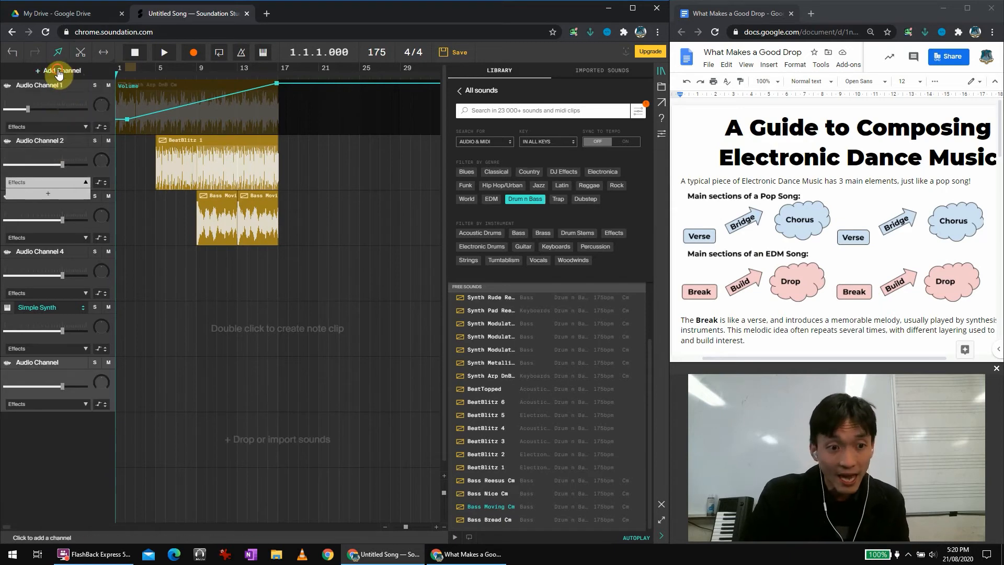
click(67, 94)
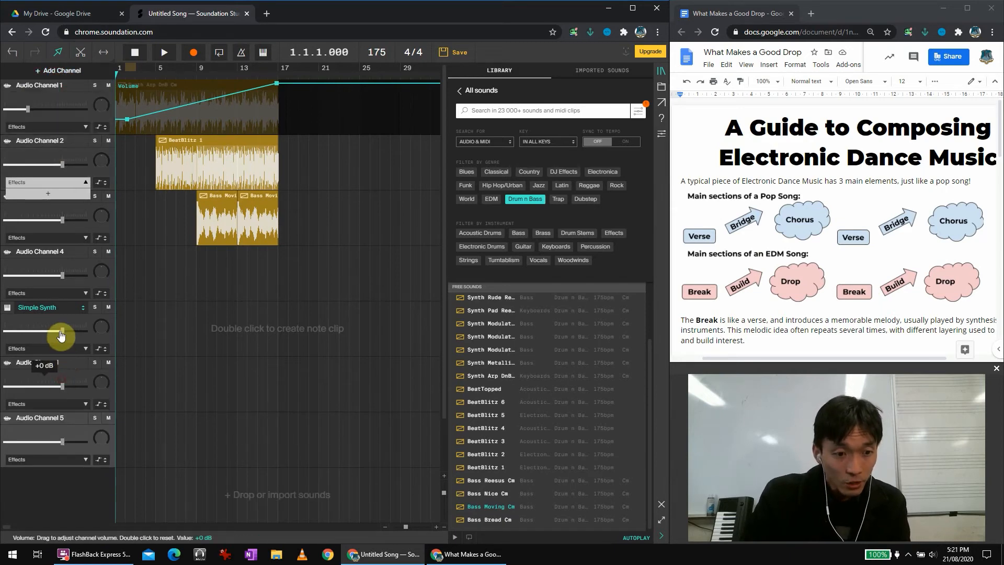
drag(68, 361, 39, 296)
drag(59, 422, 46, 356)
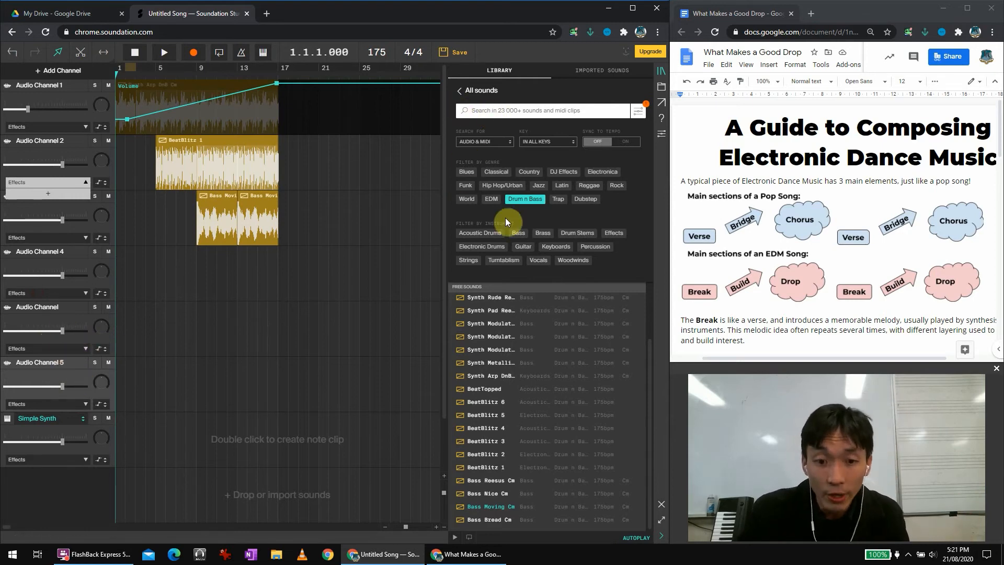
Step: Filter the sound library to MIDI clips in the key of C
click(491, 142)
click(478, 179)
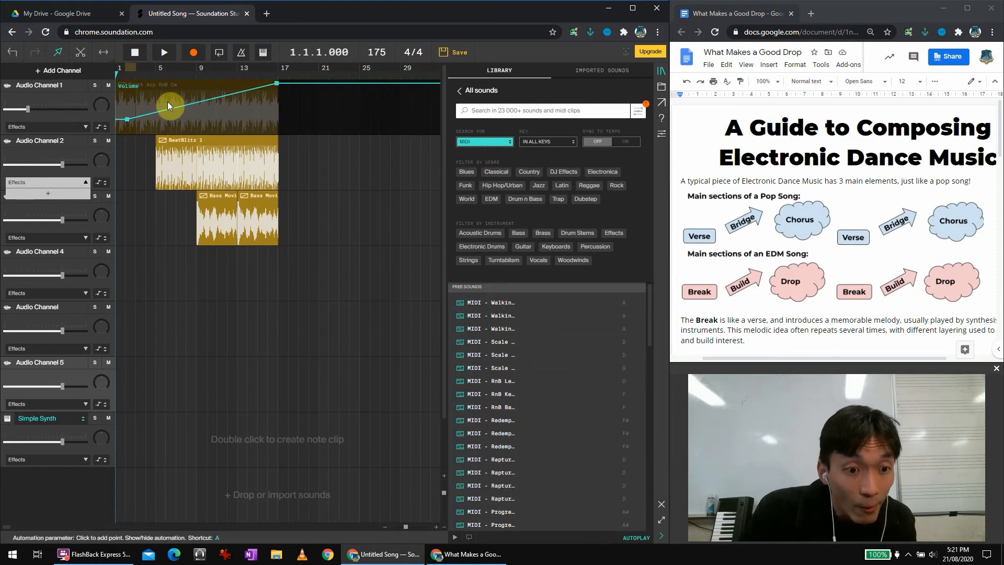
click(564, 141)
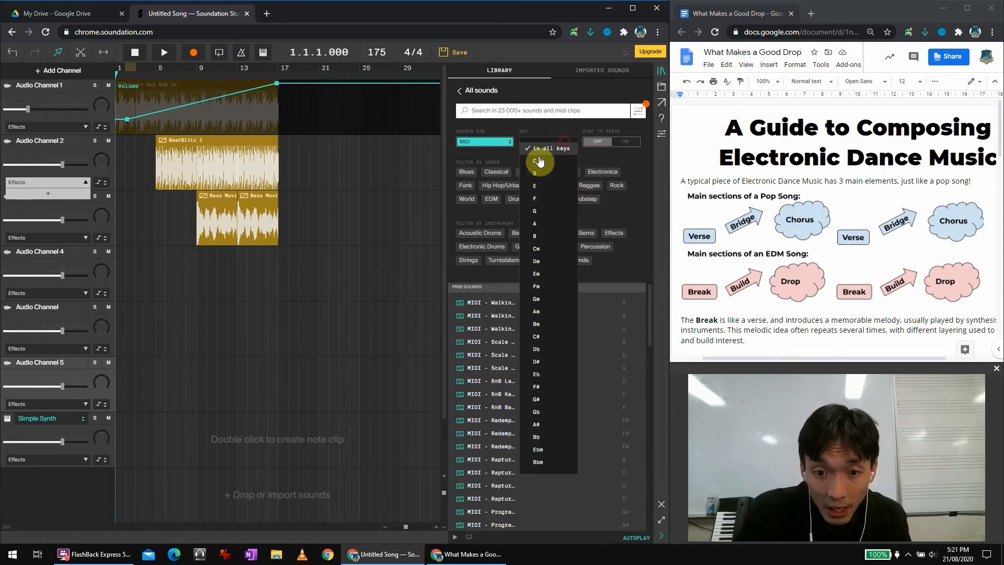
click(541, 162)
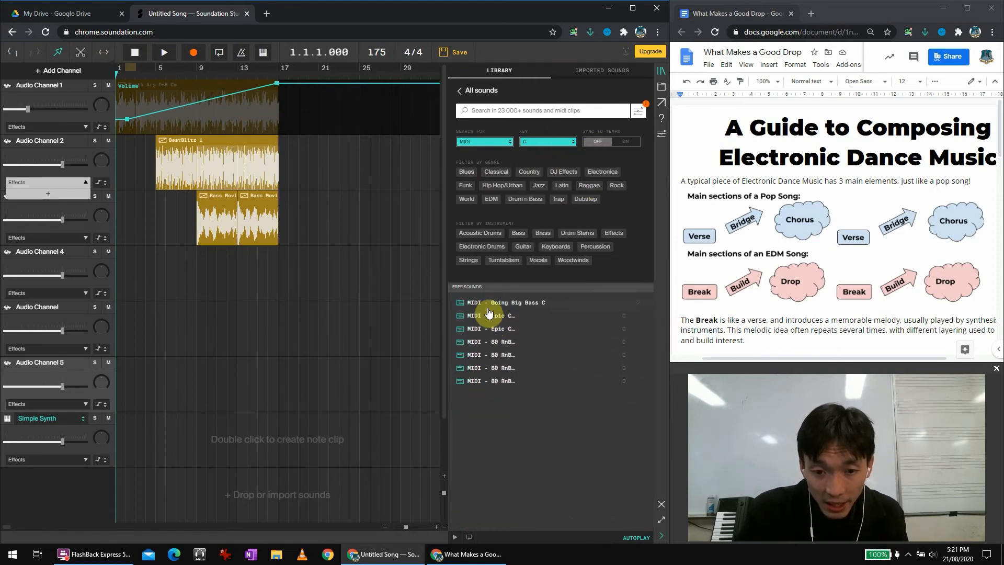
Step: Preview the MIDI clips, add 80 RnB Love Keys 10 C to the Simple Synth channel at bar 1, and open its notes
click(494, 307)
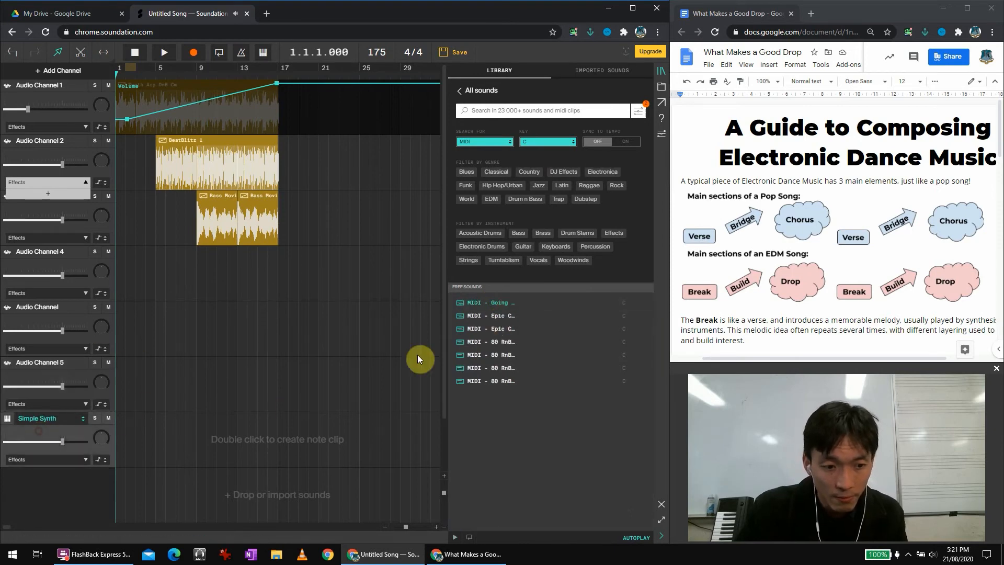
click(503, 315)
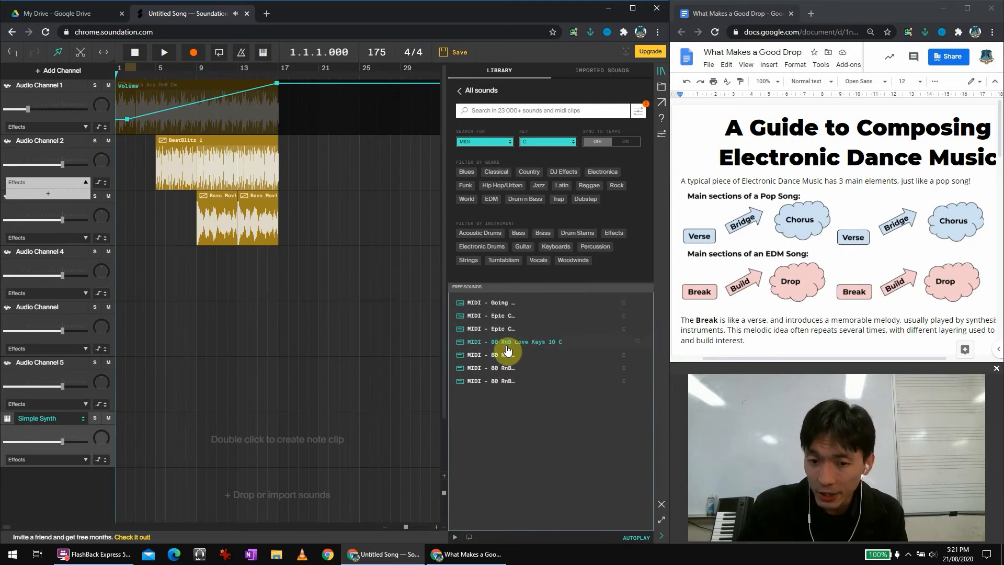
drag(506, 344, 156, 432)
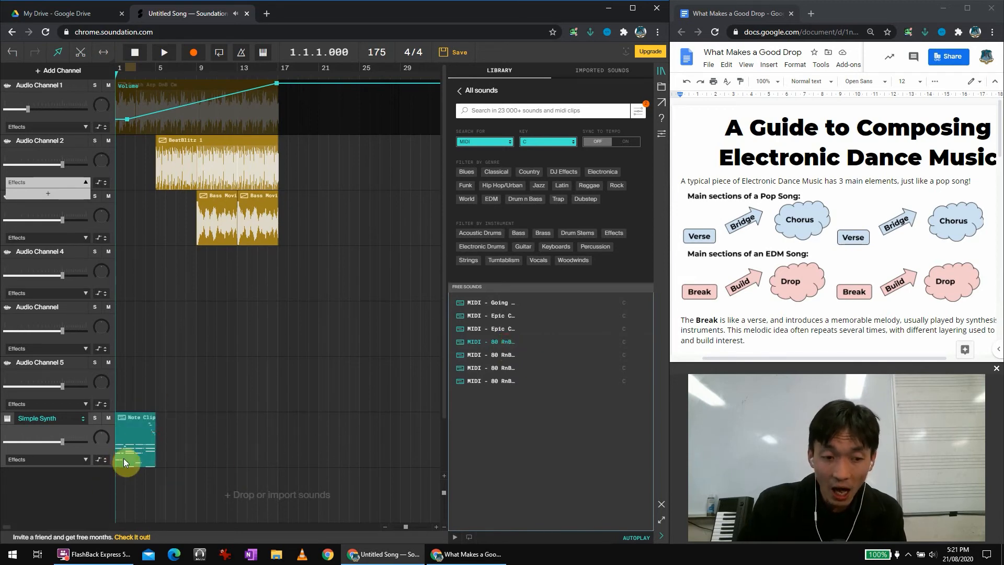
double_click(137, 429)
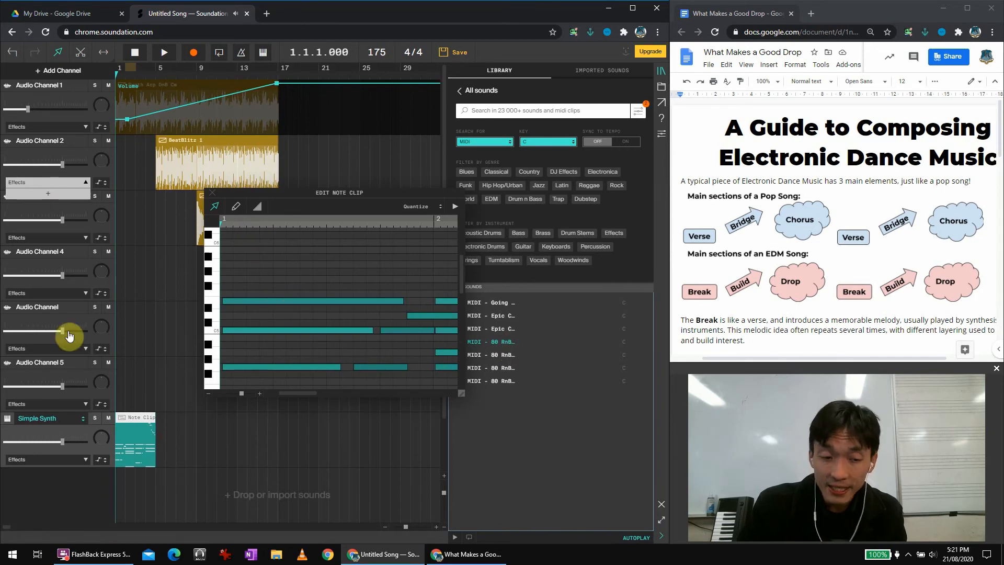
Step: Try the SuperSaw instrument on the note clip's channel and listen to it
click(57, 422)
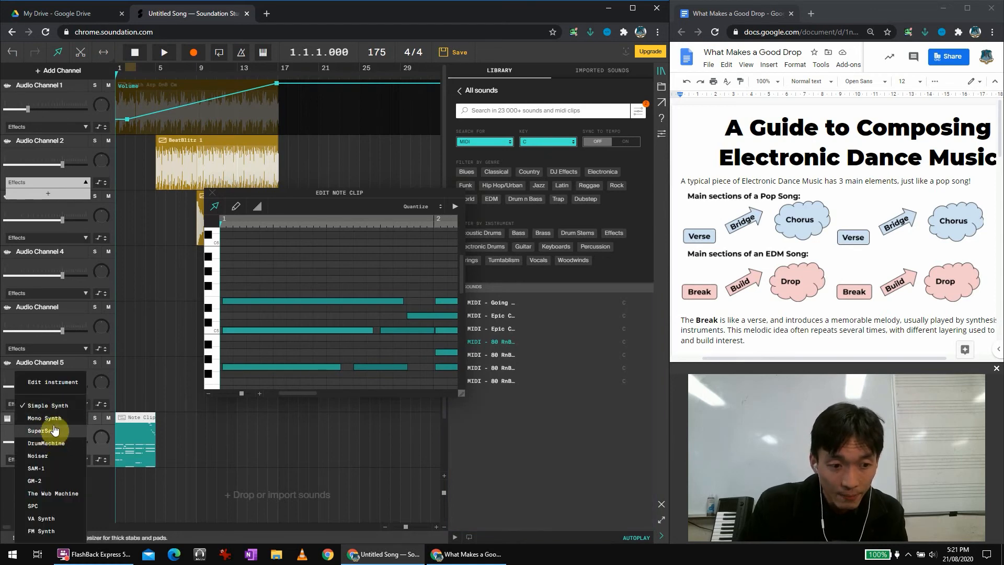
click(49, 430)
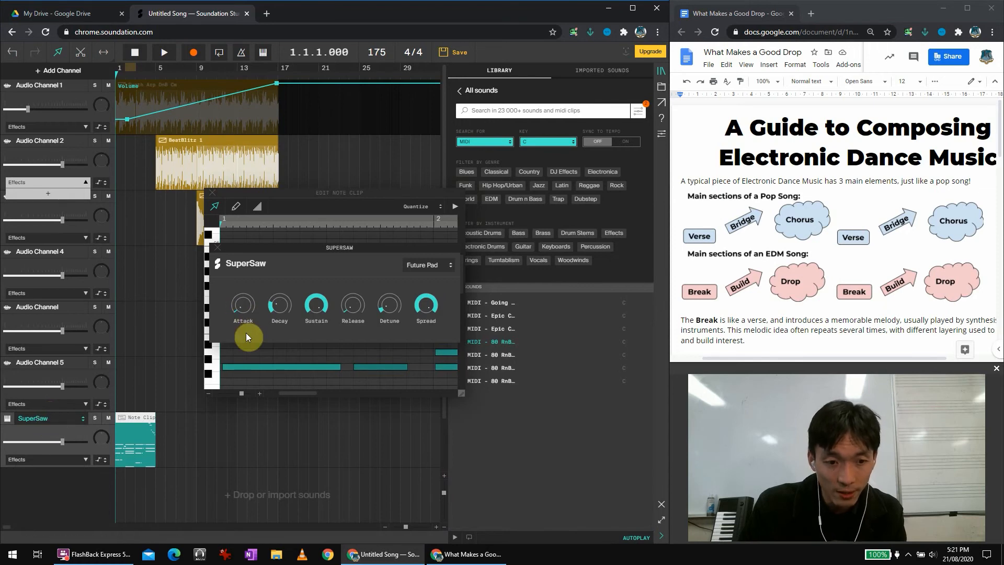
key(space)
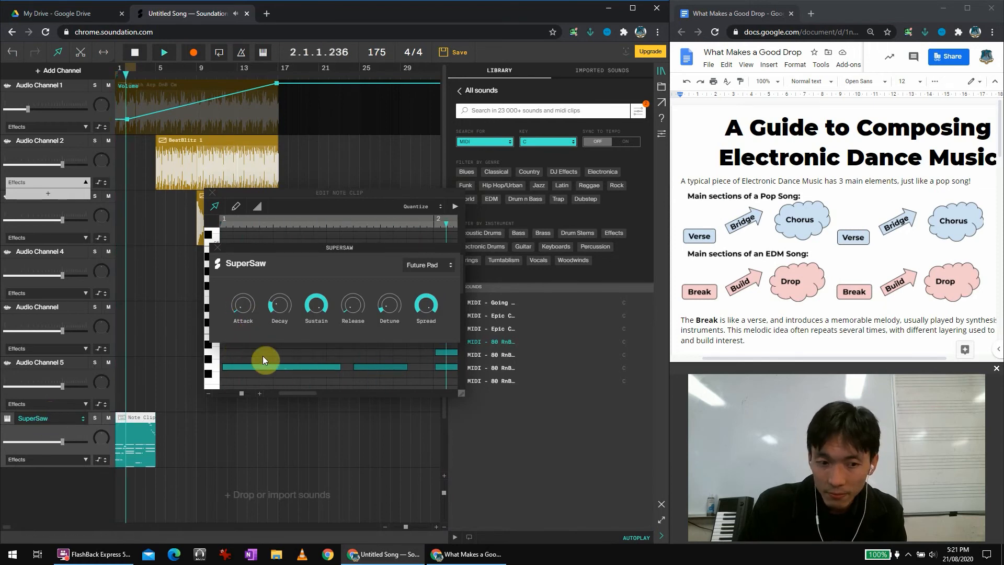
key(space)
Step: Try the VA Synth instrument on the note clip's channel, uncover the note editor, and play the clip
click(53, 418)
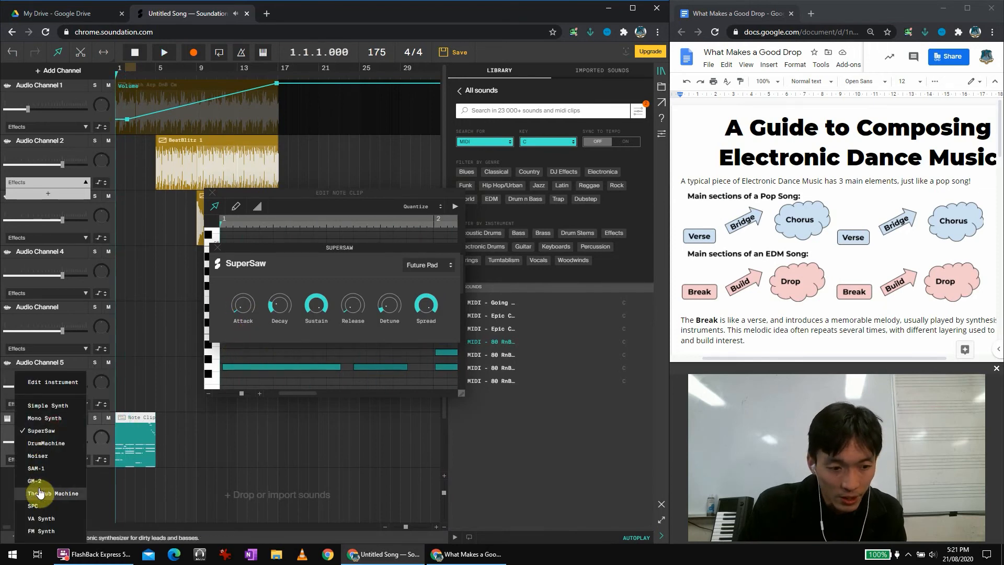
click(59, 518)
drag(323, 247, 596, 267)
drag(346, 192, 366, 193)
key(space)
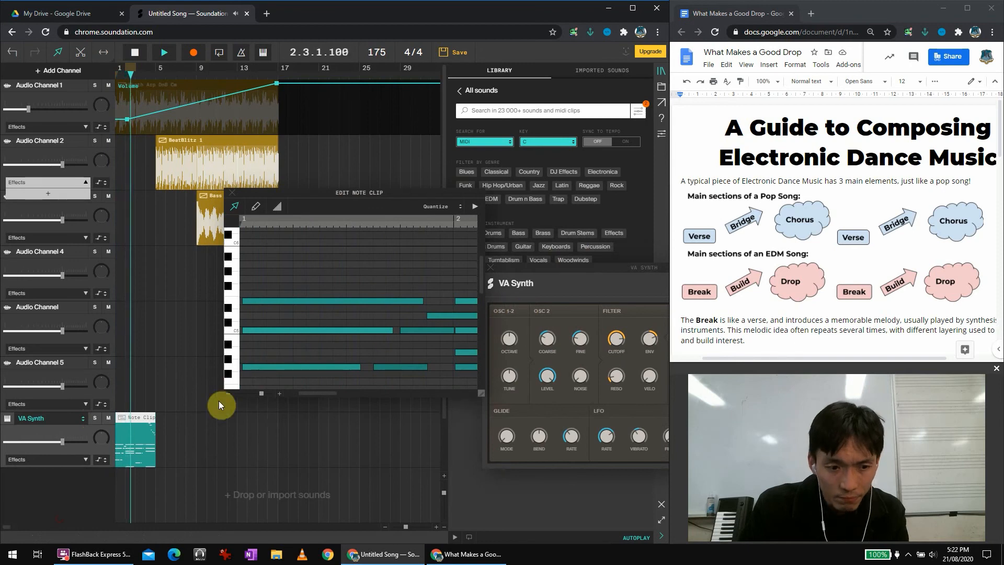
Step: Set the note clip's channel back to Simple Synth and play the clip
click(73, 419)
key(space)
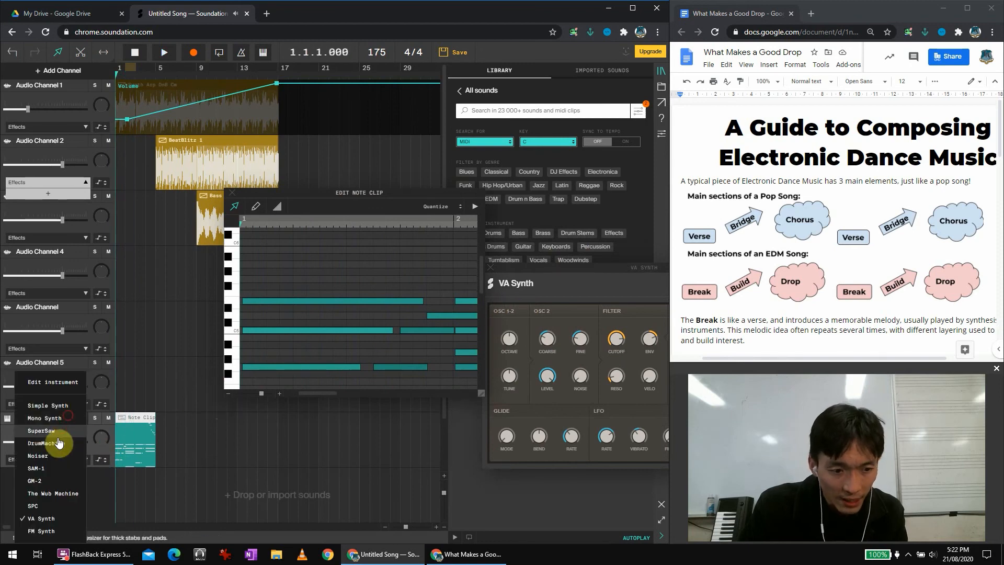
click(52, 406)
key(space)
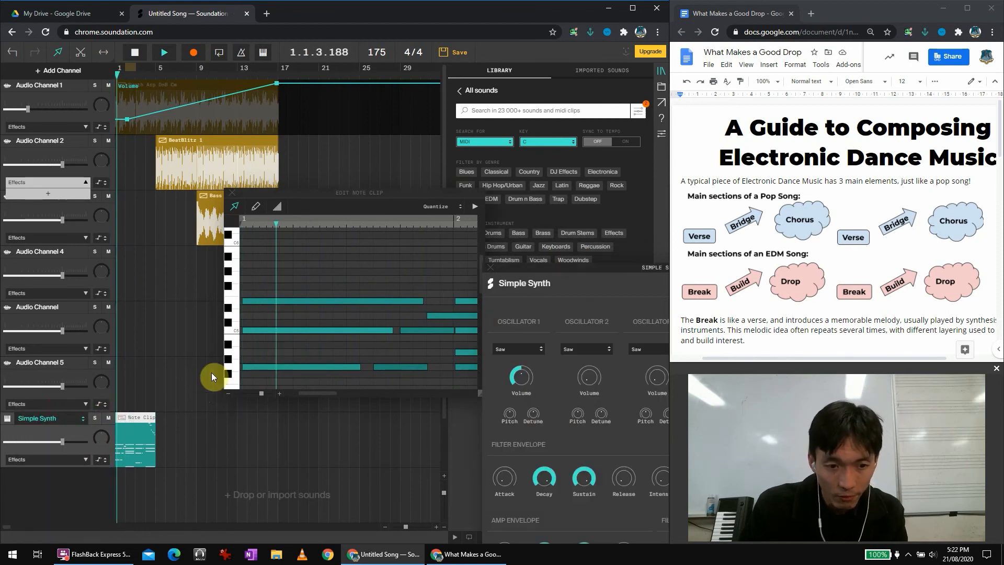
Step: Raise Simple Synth's oscillator 1 and 2 volumes, filter envelope attack and oscillator 1 pitch while listening, and stop playback
drag(523, 371, 595, 297)
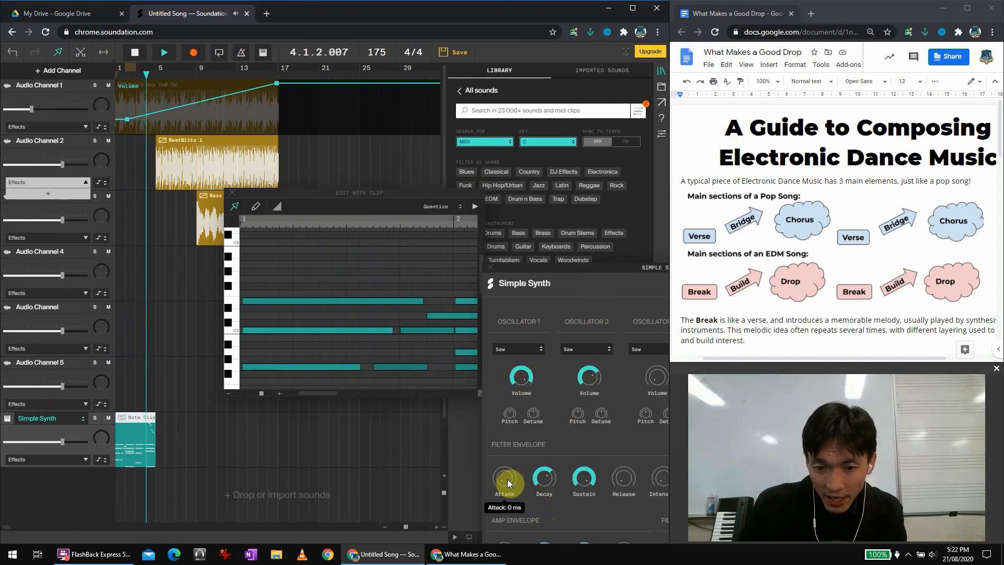
drag(505, 477, 506, 460)
drag(508, 413, 497, 355)
key(space)
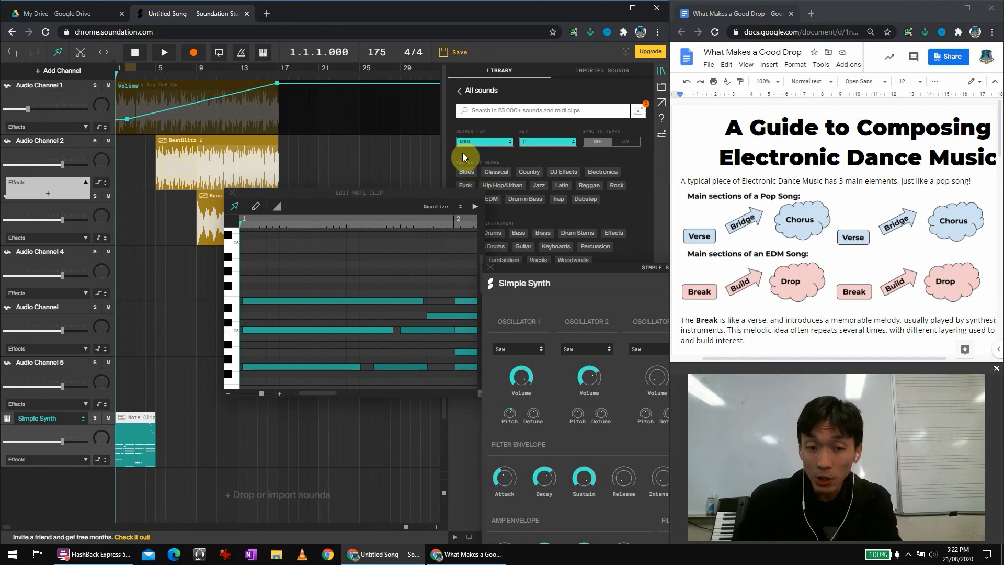
Step: Maximize the browser window and export the song as a LO-RES MP3
click(632, 8)
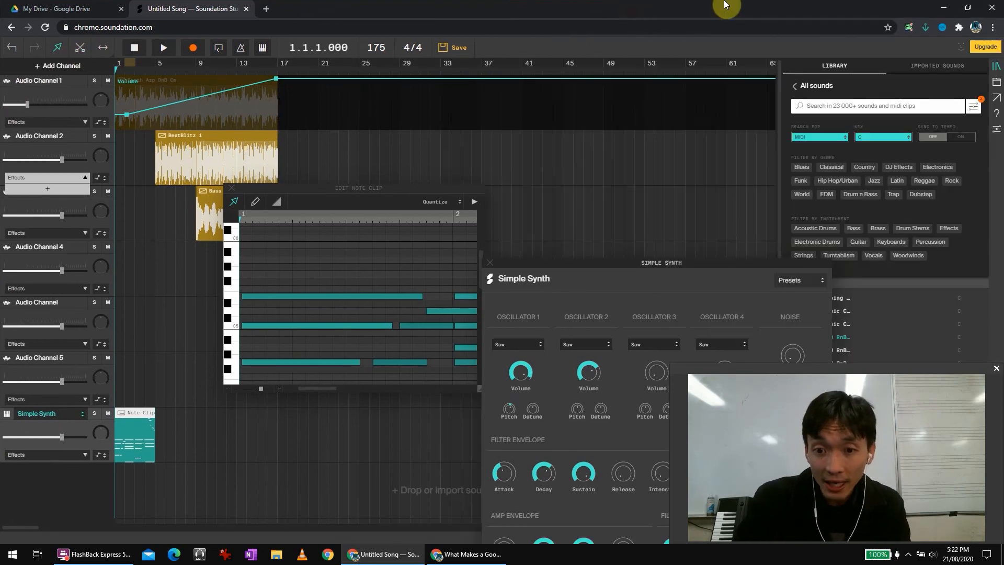
click(997, 104)
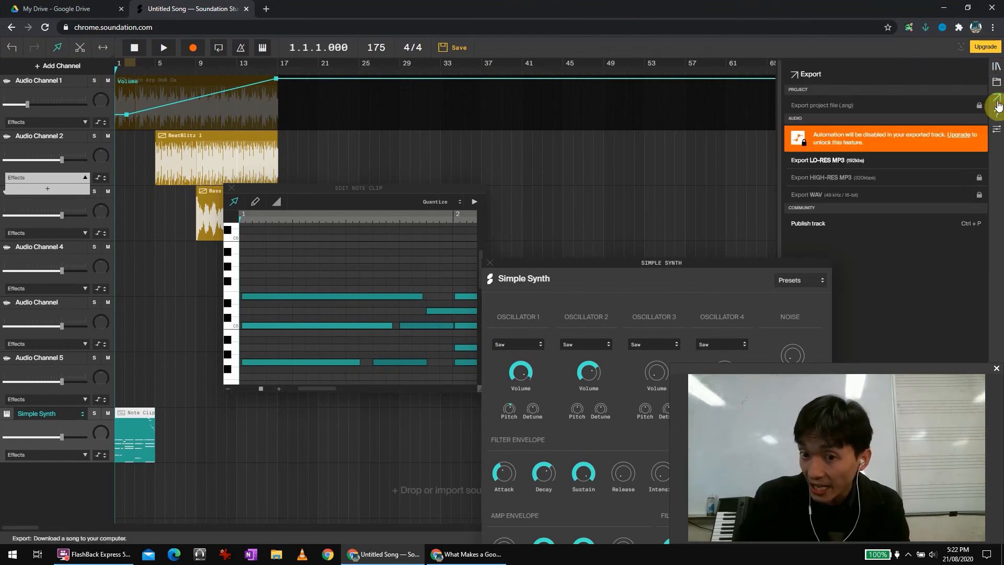
click(826, 166)
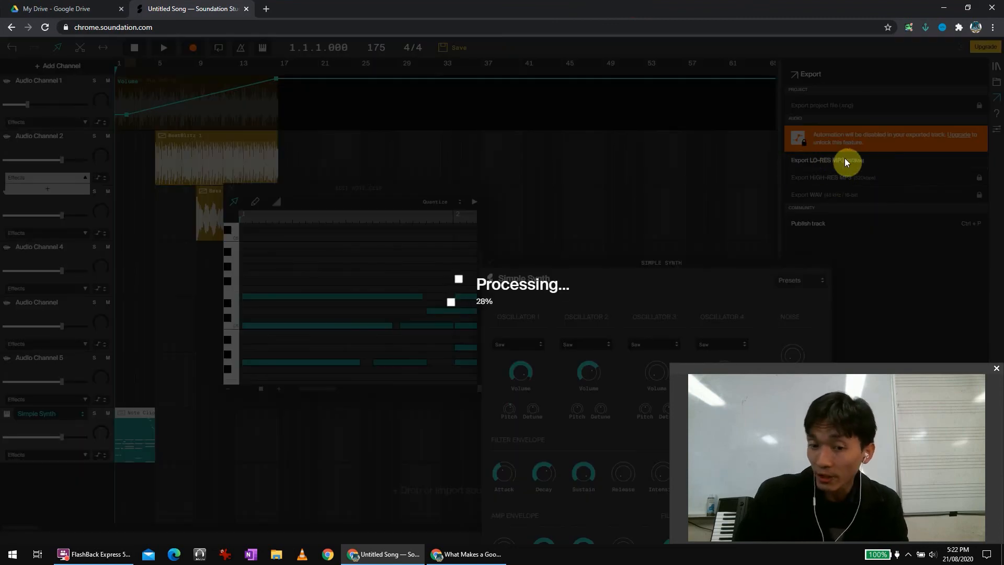